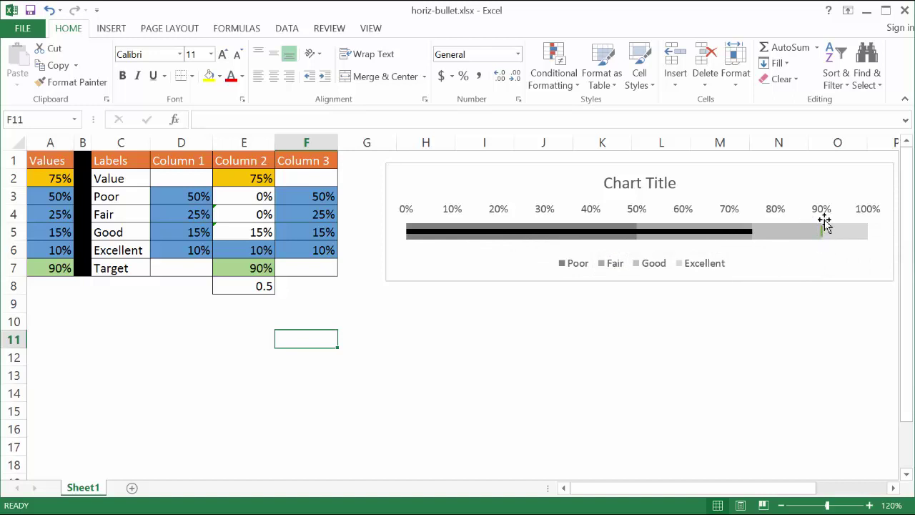
Review the chart's source inputs in the Values column, from Value in A2 through the four rating bands to Target in A7.
{"action": "key", "text": "ctrl+Home"}
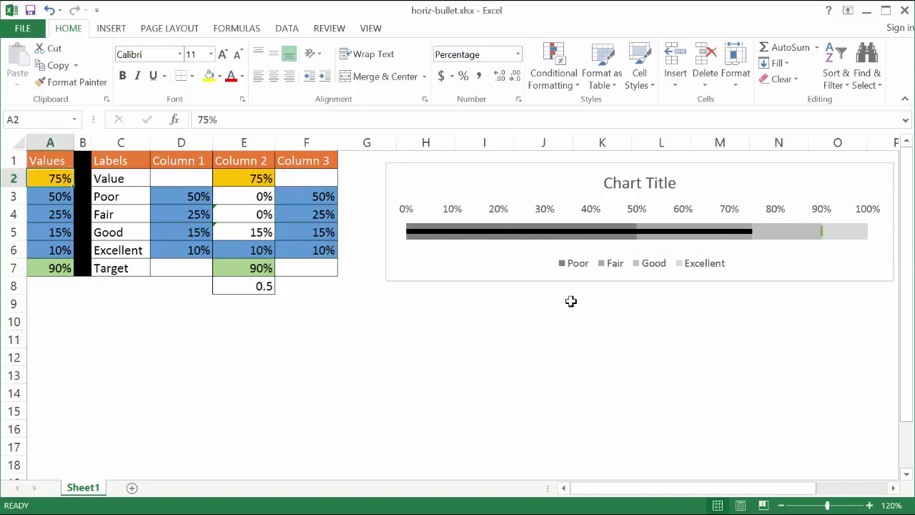
{"action": "left_click", "coordinate": [51, 196]}
{"action": "left_click", "coordinate": [50, 212]}
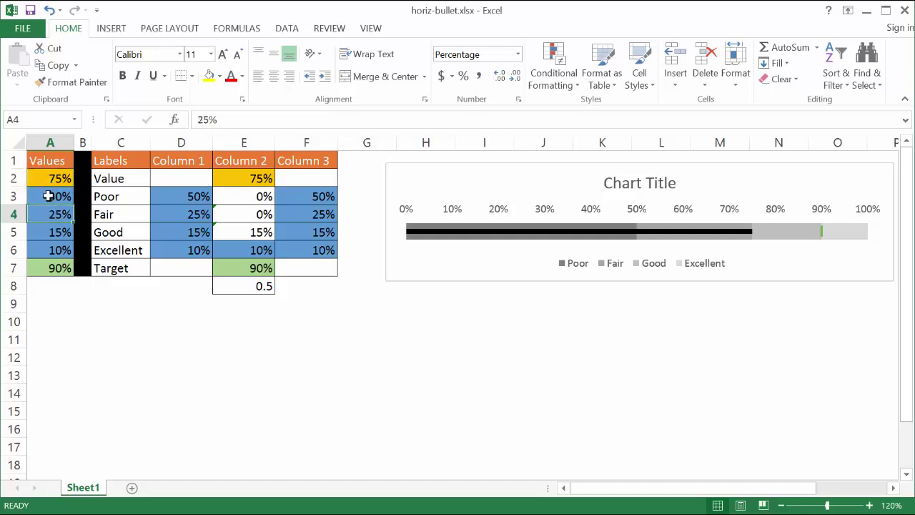
{"action": "left_click", "coordinate": [48, 196]}
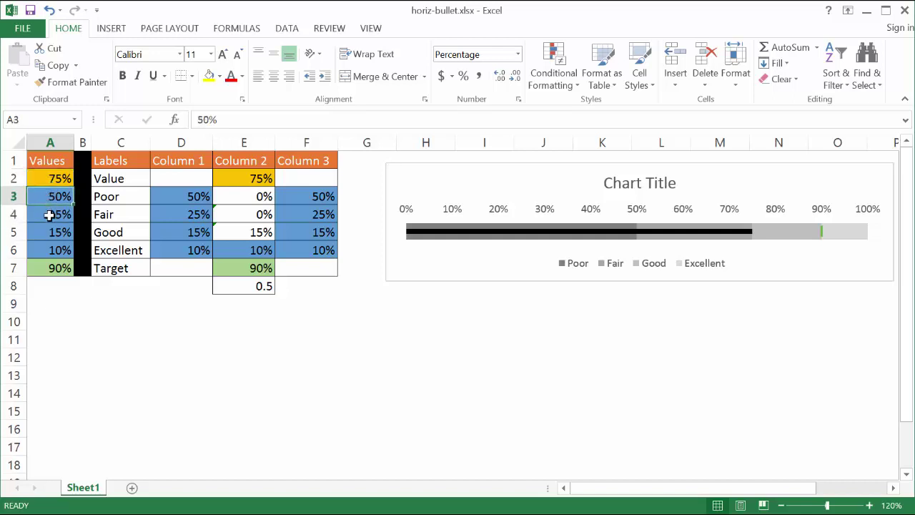
{"action": "left_click", "coordinate": [49, 212]}
{"action": "left_click", "coordinate": [50, 230]}
{"action": "left_click", "coordinate": [51, 248]}
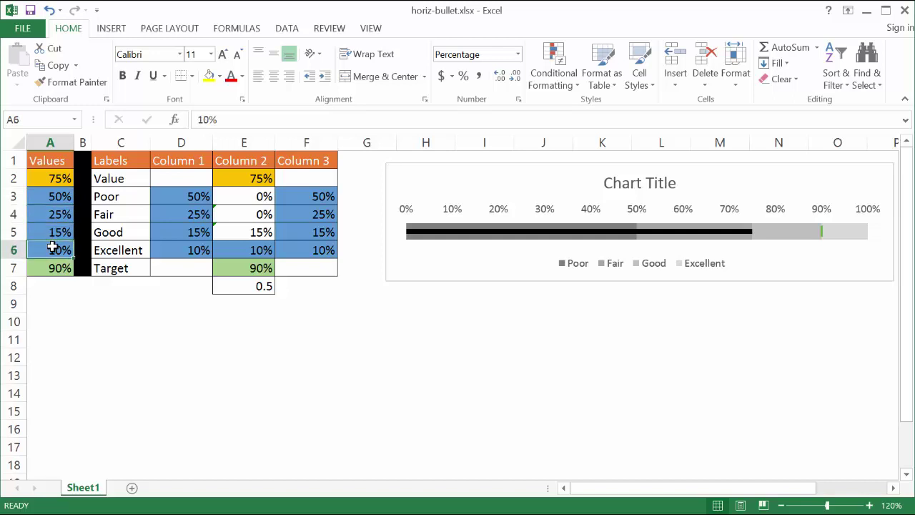
{"action": "left_click", "coordinate": [51, 266]}
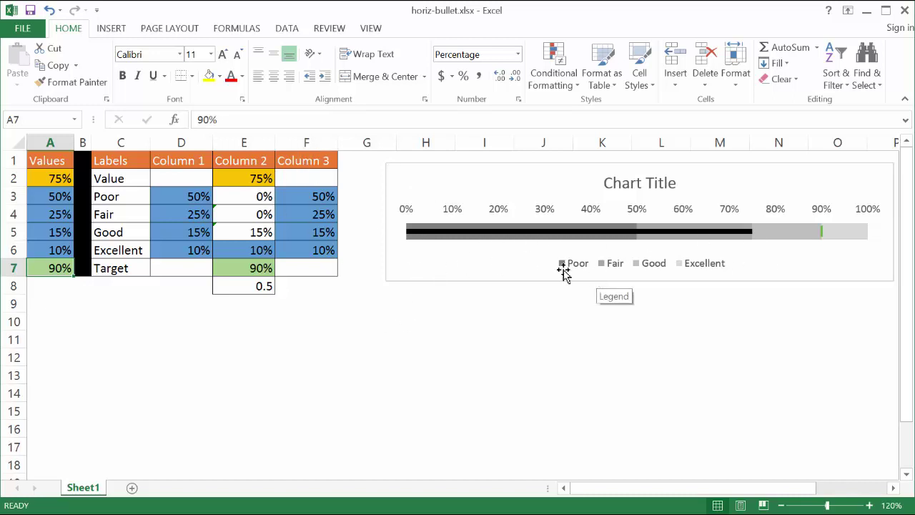
Inspect the Column 1 formulas in D3:D6 to see which Values cells the Poor, Fair, Good and Excellent rows reference.
{"action": "left_click", "coordinate": [171, 196]}
{"action": "left_click", "coordinate": [170, 213]}
{"action": "left_click", "coordinate": [167, 229]}
{"action": "left_click", "coordinate": [168, 247]}
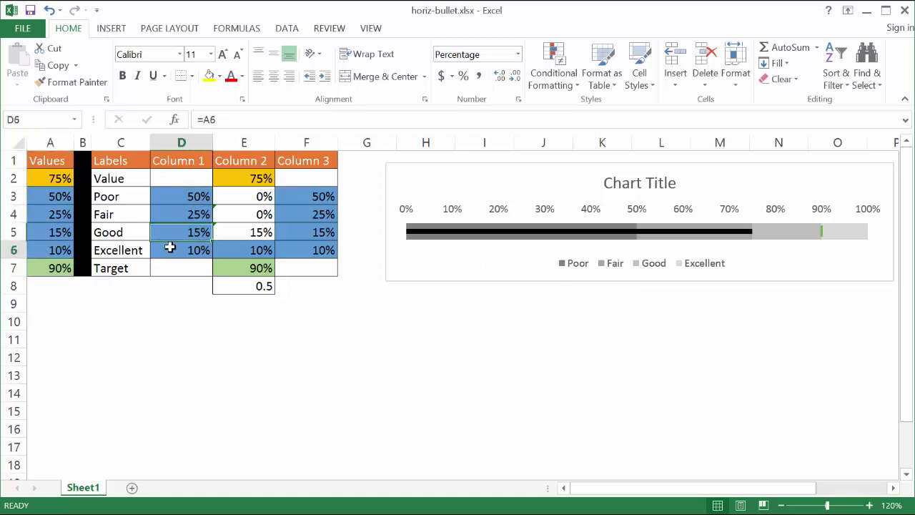
{"action": "left_click", "coordinate": [184, 195]}
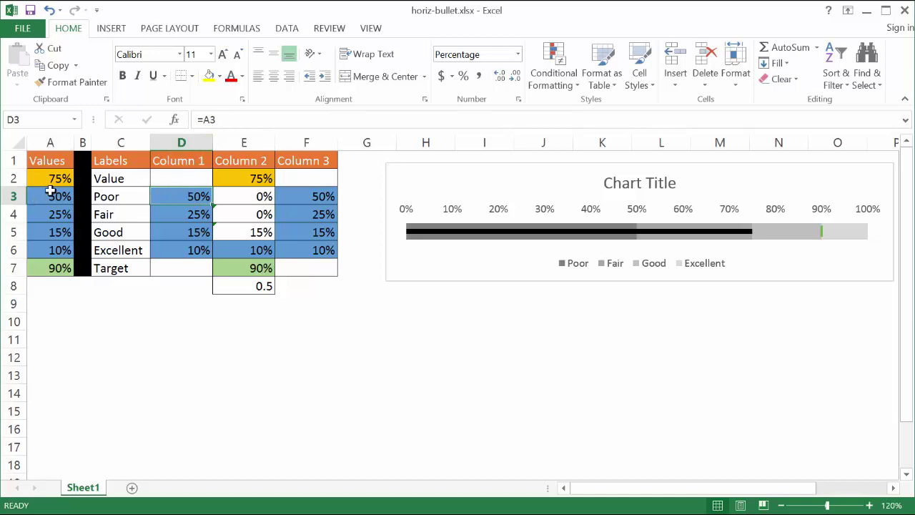
{"action": "left_click", "coordinate": [179, 216]}
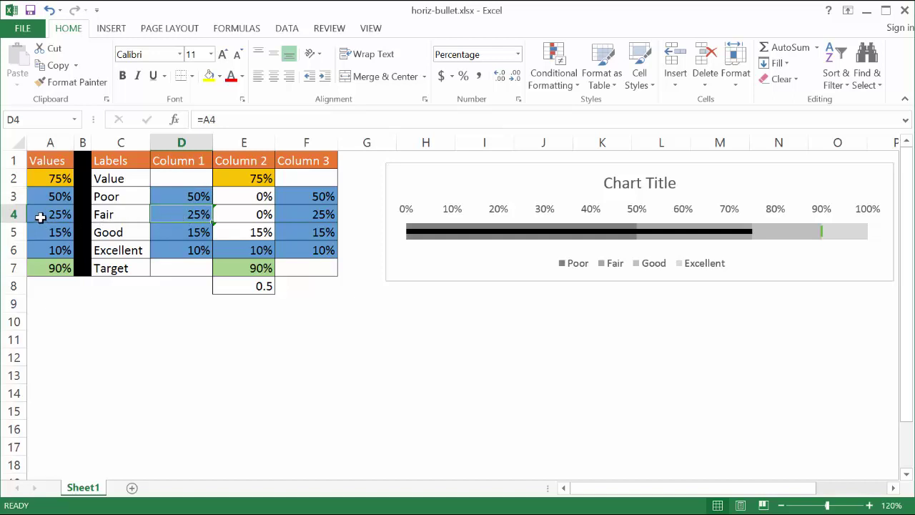
{"action": "left_click", "coordinate": [170, 231]}
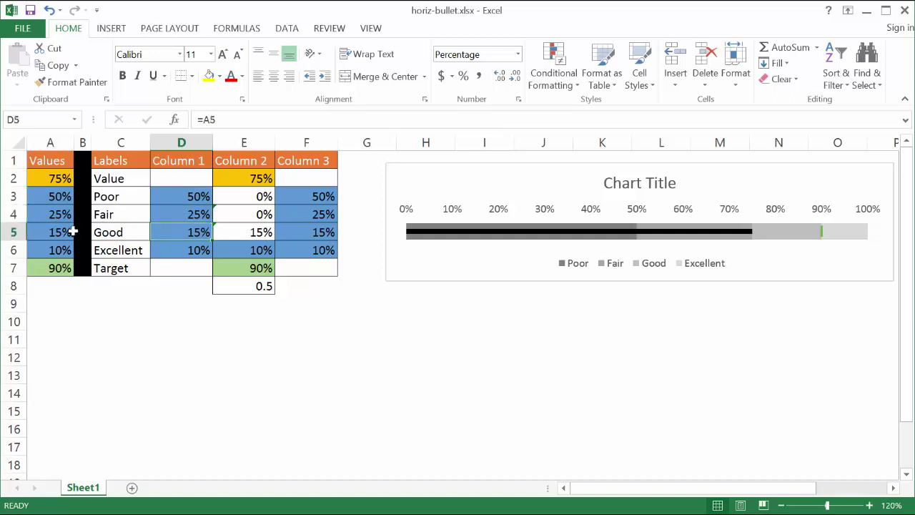
{"action": "left_click", "coordinate": [188, 249]}
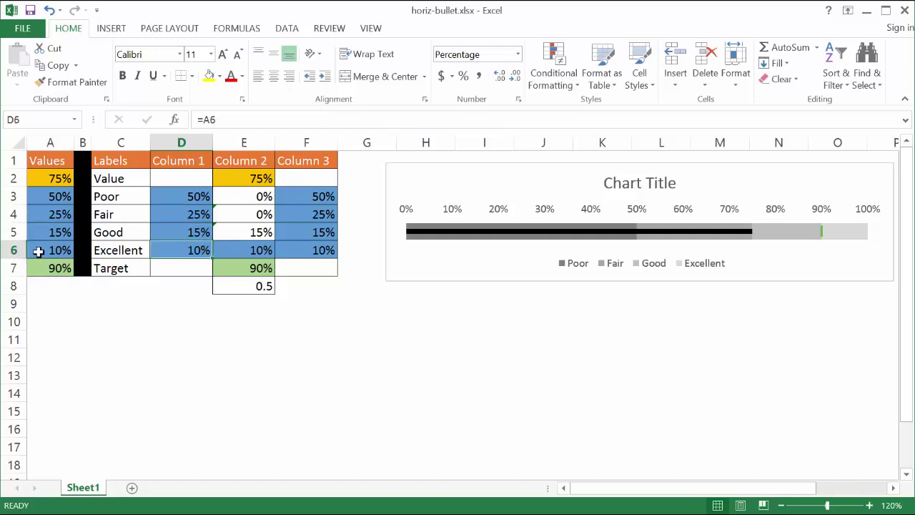
Check the cell references behind Column 3's F3:F6 and Column 2's Value, Target and Excellent cells E2, E7 and E6.
{"action": "left_click", "coordinate": [305, 196]}
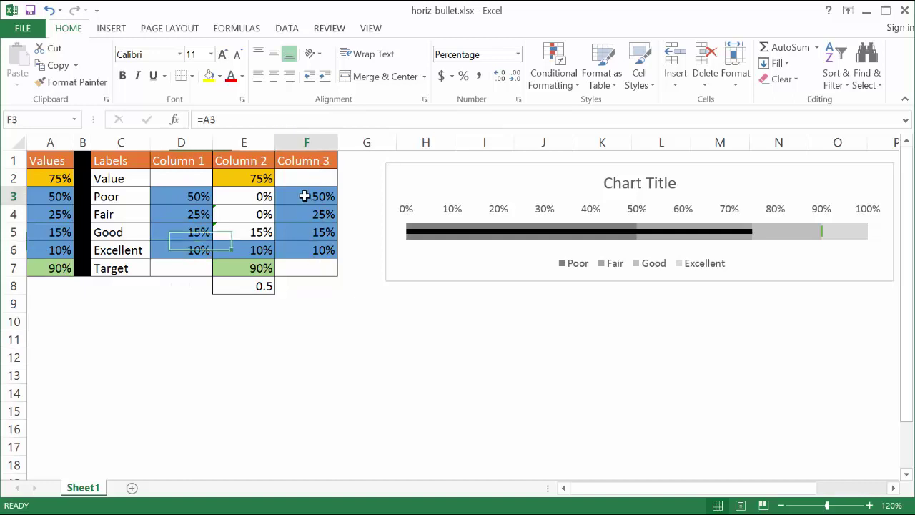
{"action": "left_click", "coordinate": [305, 209]}
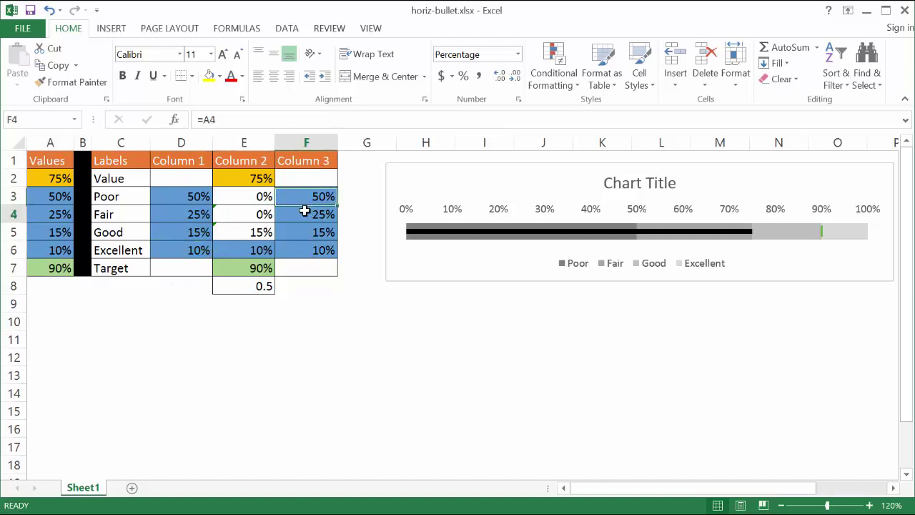
{"action": "left_click", "coordinate": [305, 229]}
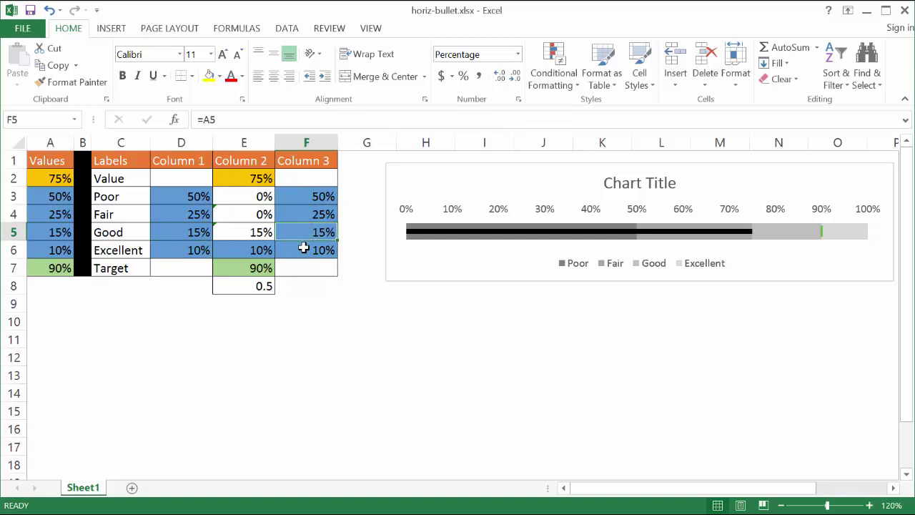
{"action": "left_click", "coordinate": [304, 247]}
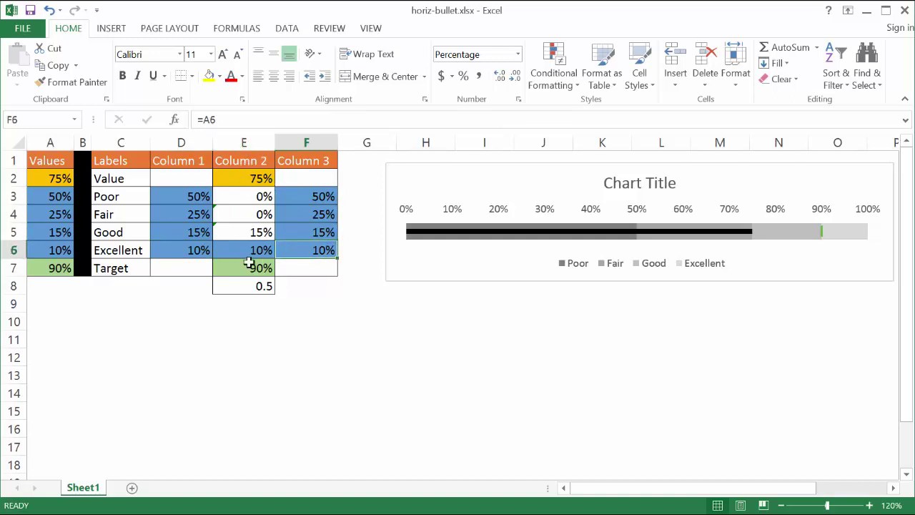
{"action": "left_click", "coordinate": [243, 178]}
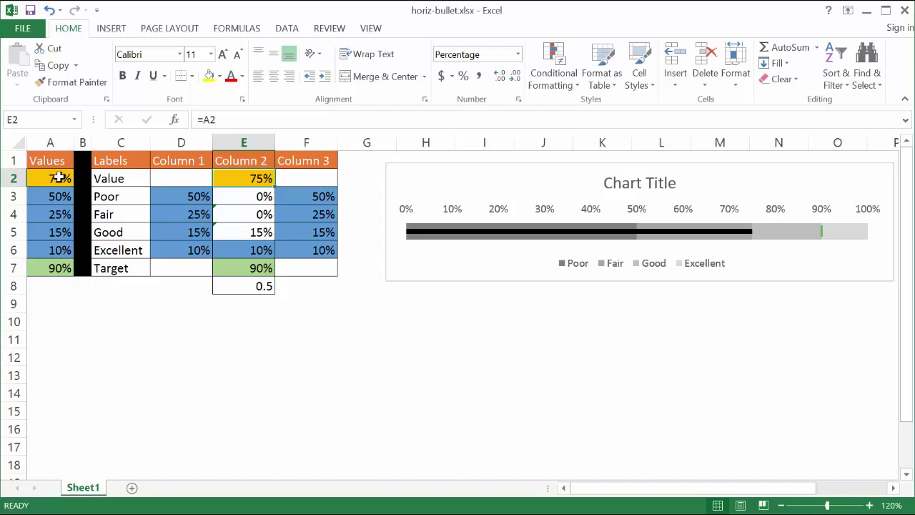
{"action": "left_click", "coordinate": [244, 269]}
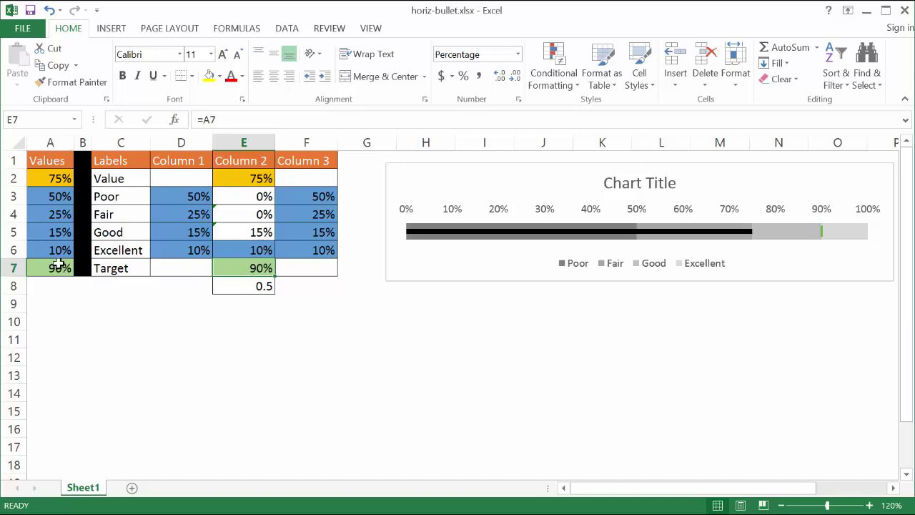
{"action": "left_click", "coordinate": [260, 250]}
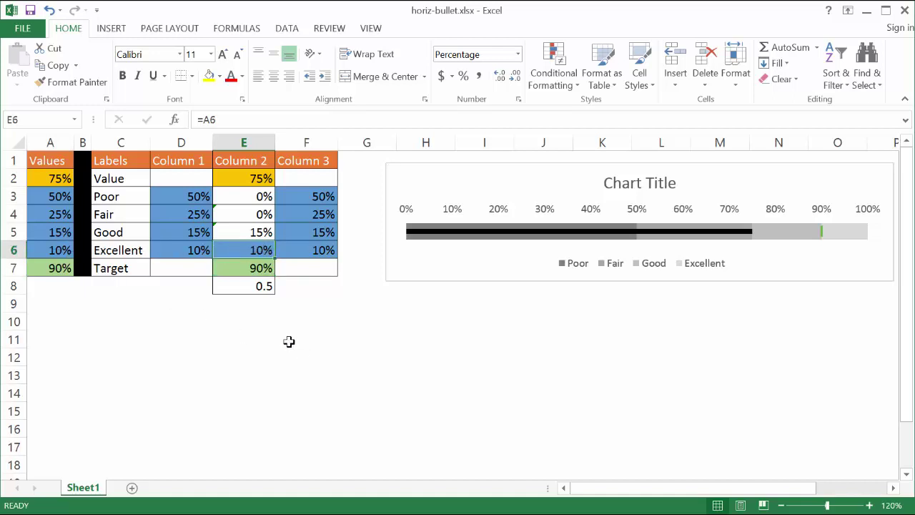
Step through the Poor formula in E3 with Evaluate Formula until it is fully resolved, and close the evaluation.
{"action": "left_click", "coordinate": [248, 196]}
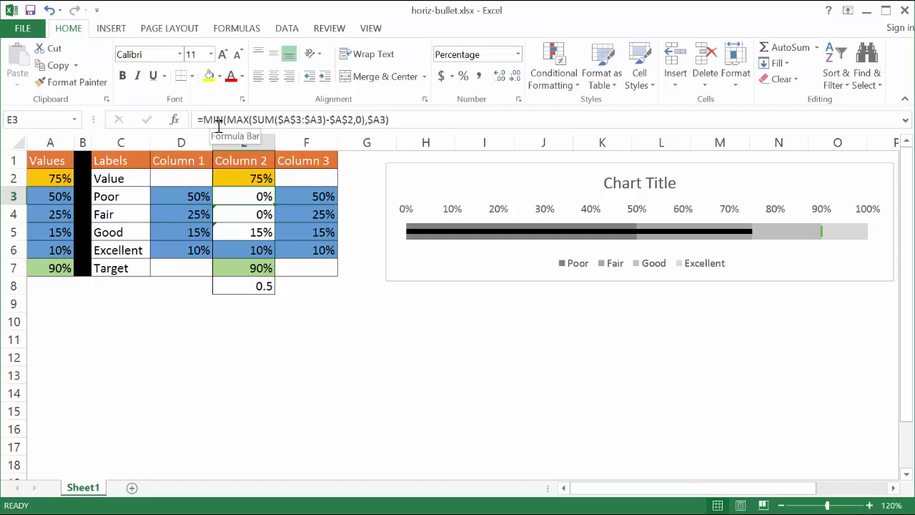
{"action": "left_click", "coordinate": [241, 31]}
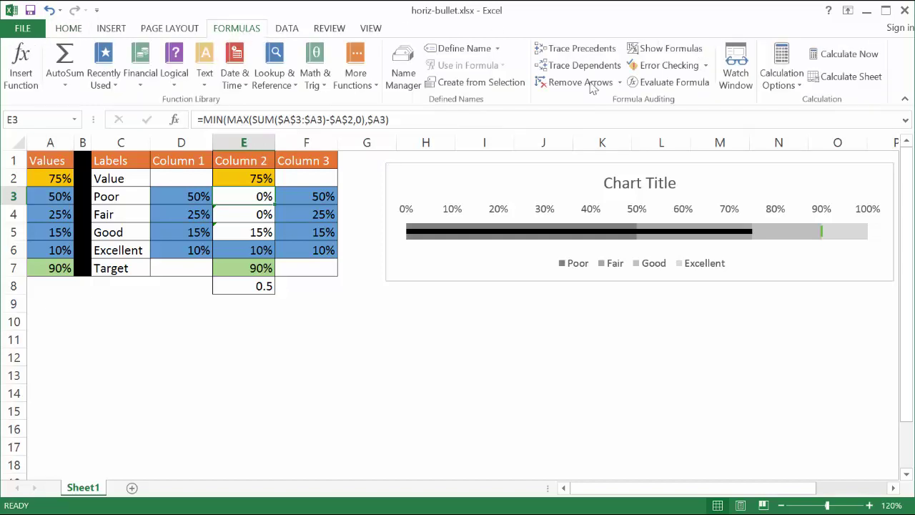
{"action": "left_click", "coordinate": [665, 84]}
{"action": "left_click_drag", "start_coordinate": [591, 67], "coordinate": [536, 135]}
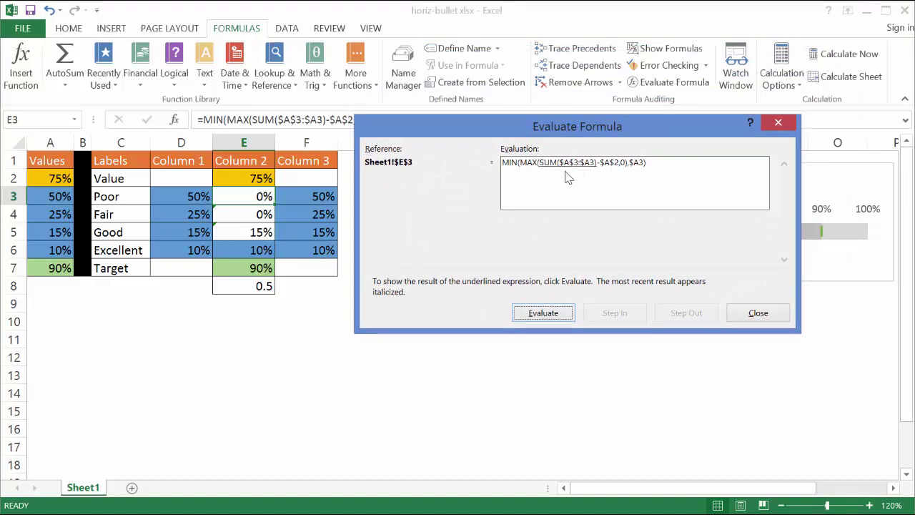
{"action": "left_click", "coordinate": [550, 318]}
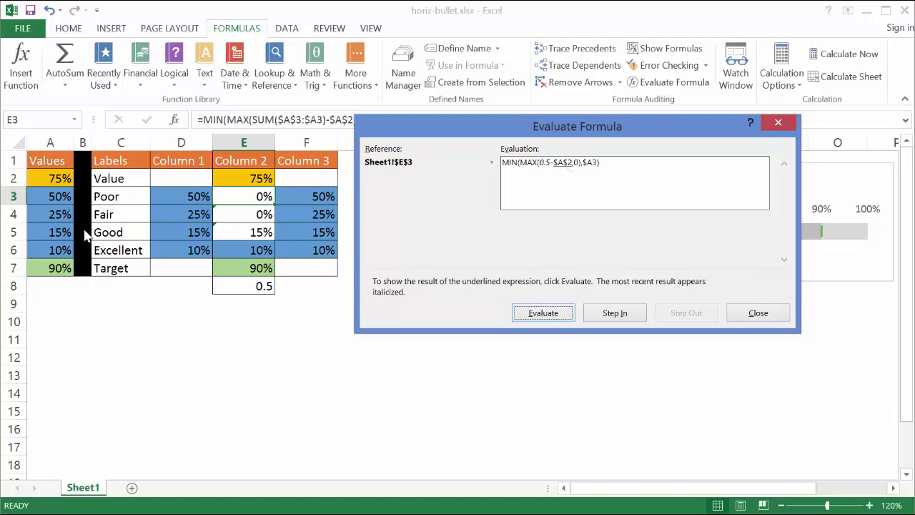
{"action": "left_click", "coordinate": [561, 316]}
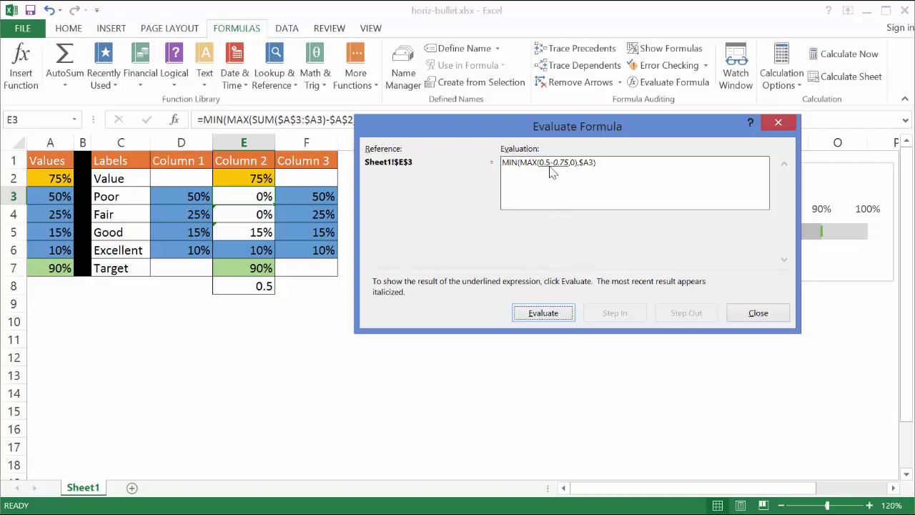
{"action": "left_click", "coordinate": [556, 320]}
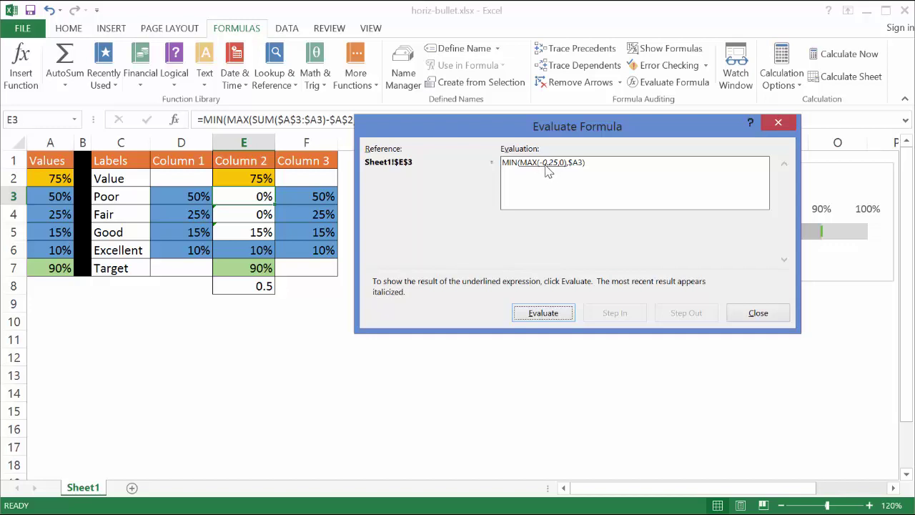
{"action": "left_click", "coordinate": [547, 313]}
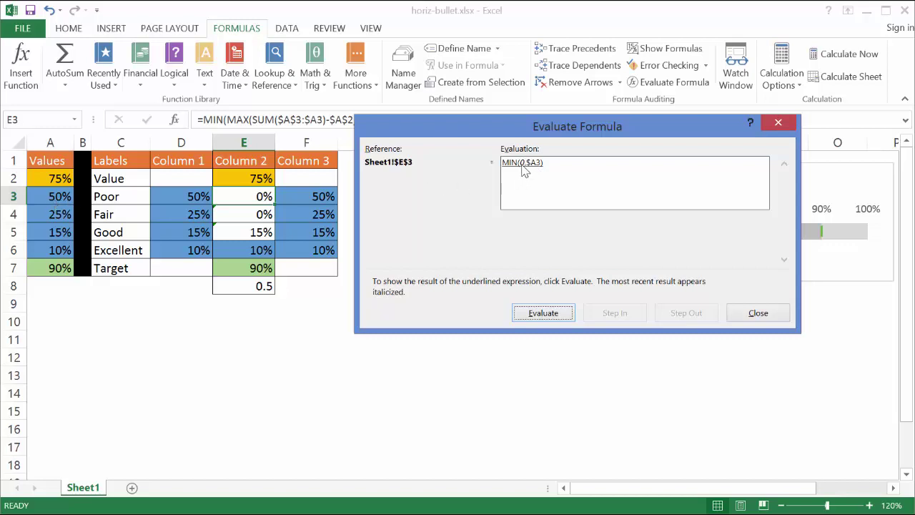
{"action": "left_click", "coordinate": [557, 313]}
{"action": "left_click", "coordinate": [760, 315]}
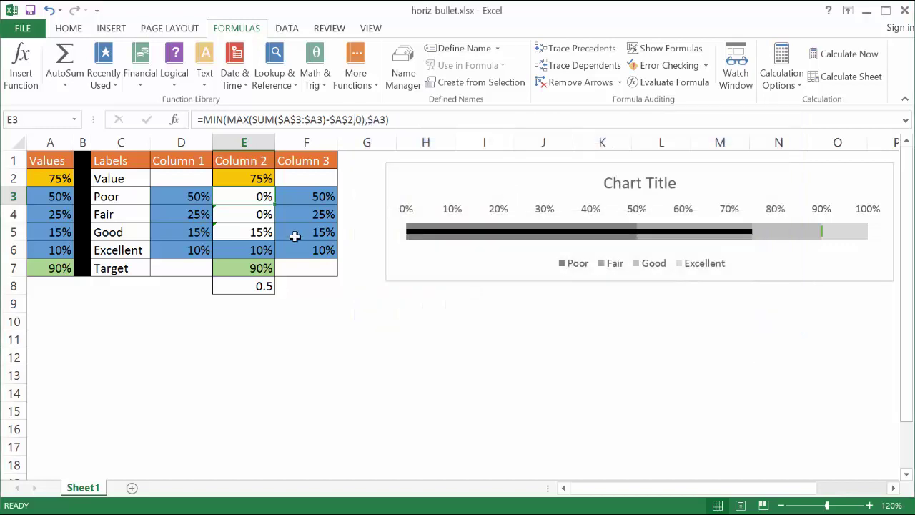
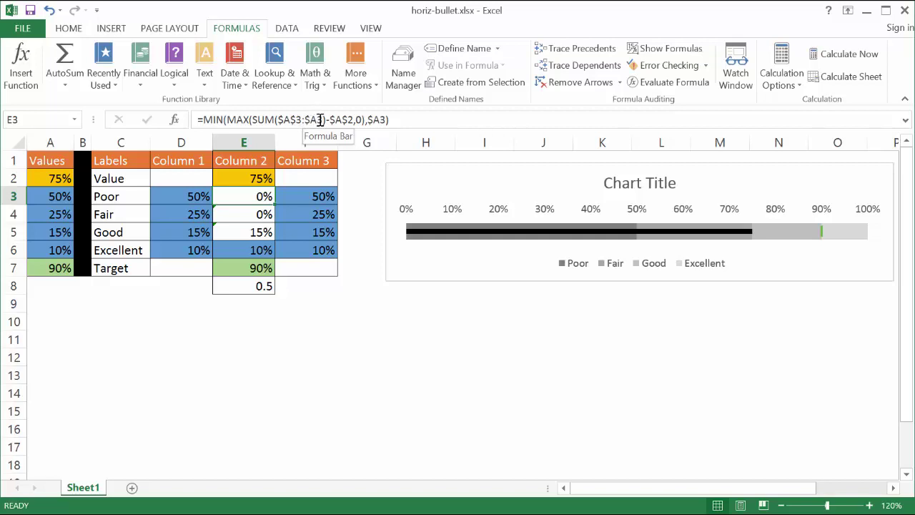
Clear the Fair and Good cells E4:E5 in Column 2 and refill them by copying the E3 formula down.
{"action": "mouse_move", "coordinate": [252, 214]}
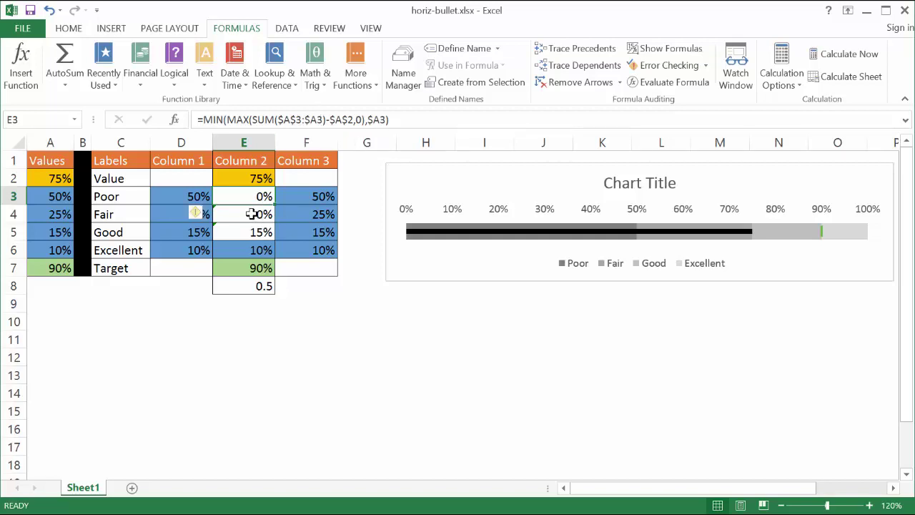
{"action": "left_click_drag", "start_coordinate": [252, 214], "coordinate": [248, 229]}
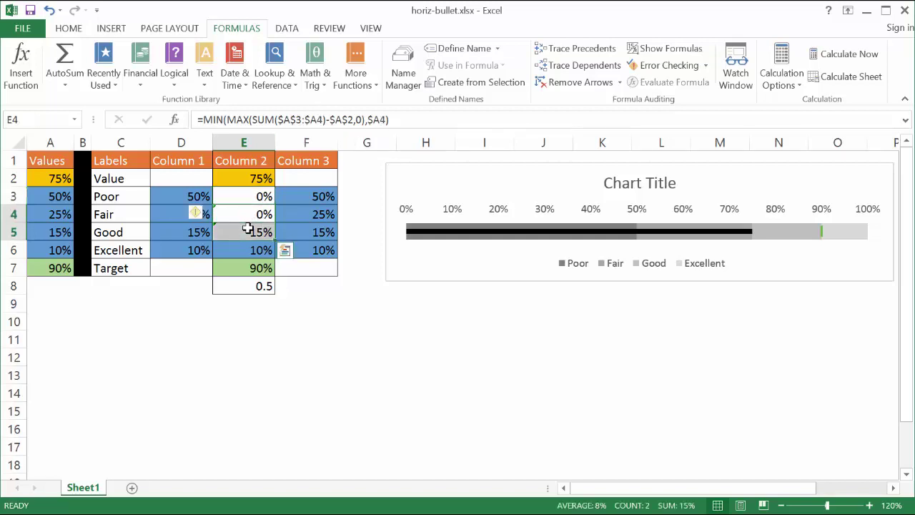
{"action": "key", "text": "Delete"}
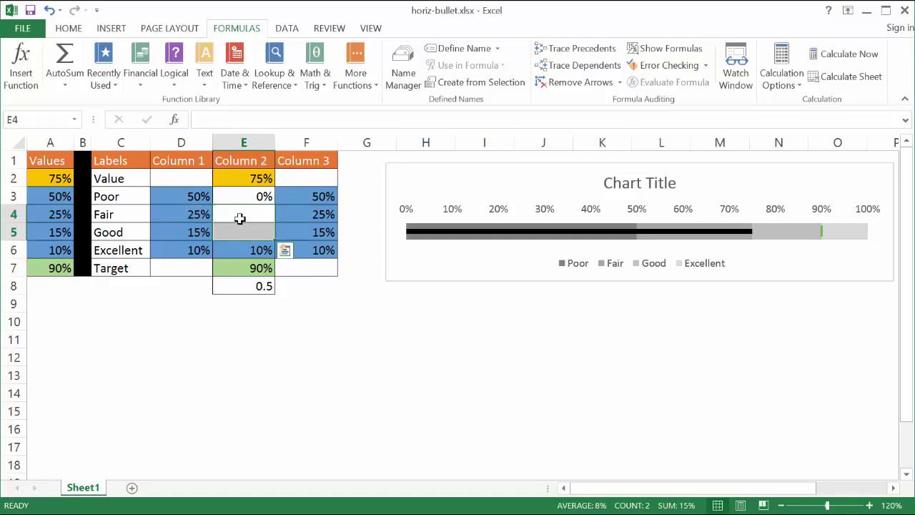
{"action": "left_click", "coordinate": [241, 195]}
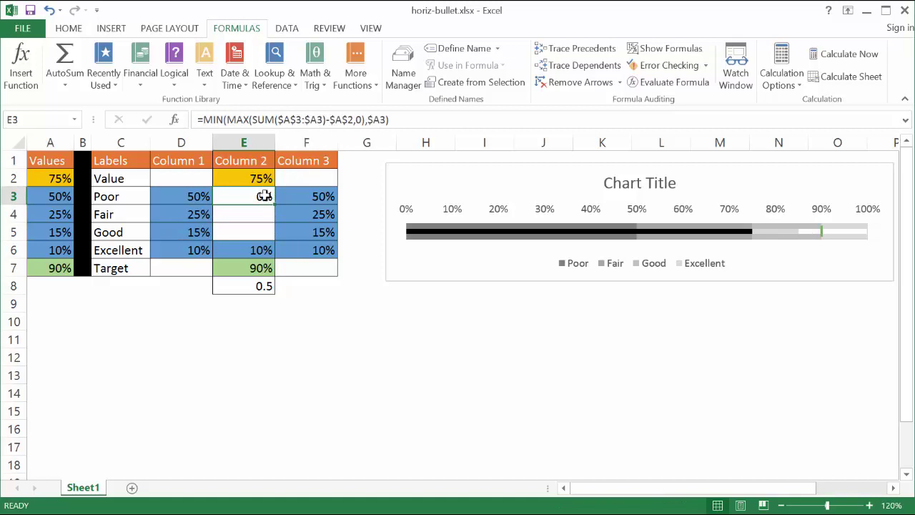
{"action": "left_click_drag", "start_coordinate": [275, 202], "coordinate": [272, 234]}
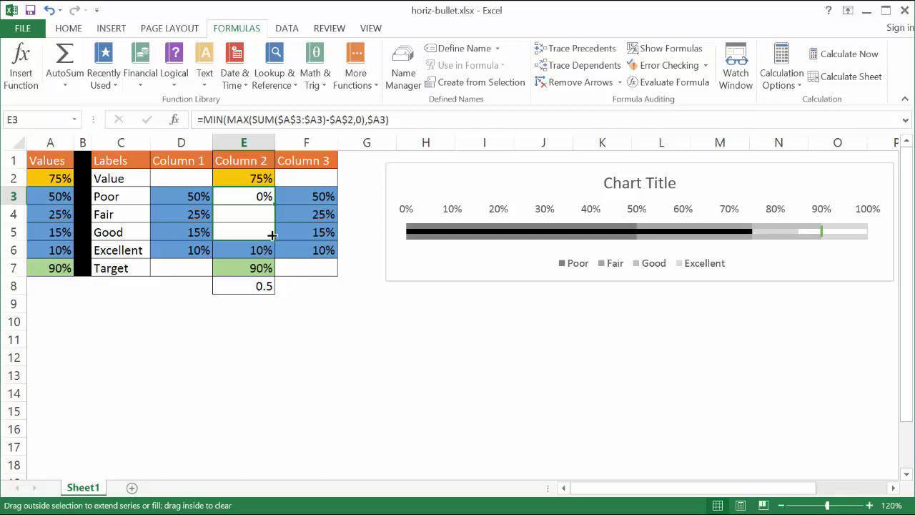
{"action": "left_click_drag", "start_coordinate": [271, 234], "coordinate": [271, 235]}
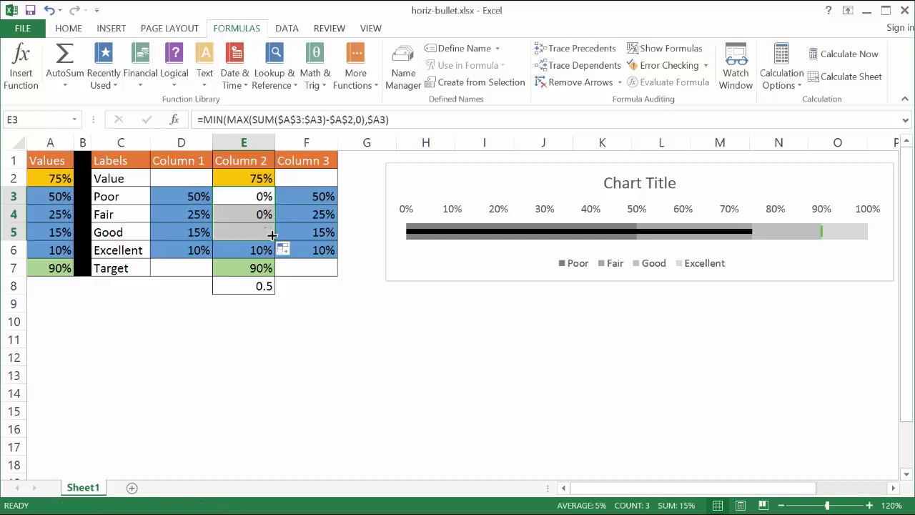
Inspect how the SUM range and row references change in the refilled Column 2 formulas for Fair (E4) and Good (E5).
{"action": "left_click", "coordinate": [247, 215]}
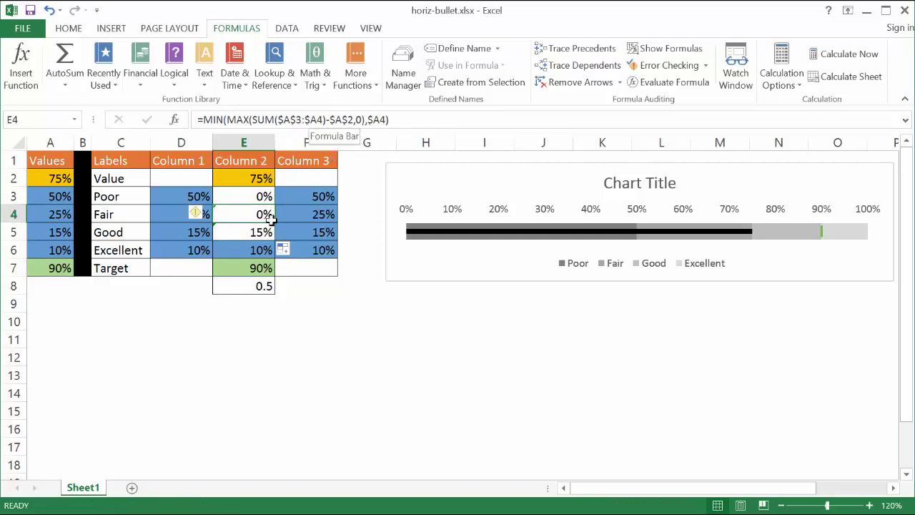
{"action": "left_click", "coordinate": [250, 233]}
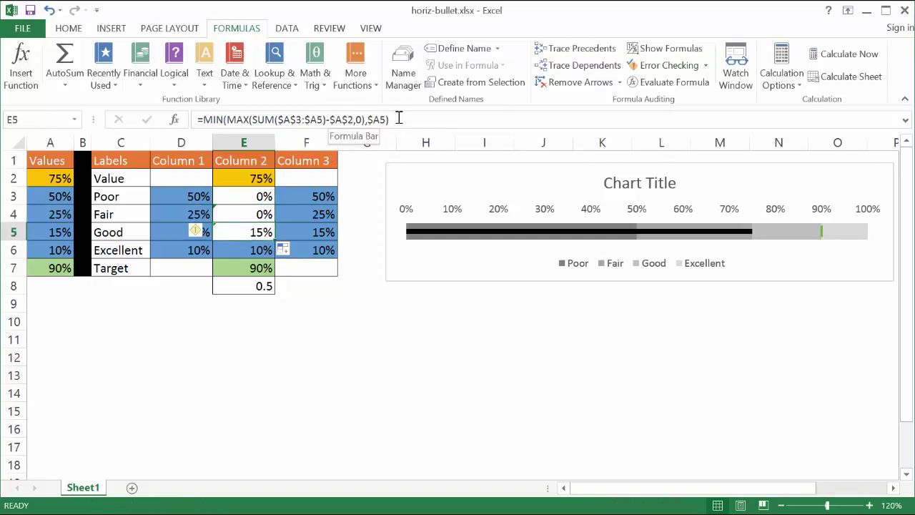
{"action": "left_click", "coordinate": [316, 120]}
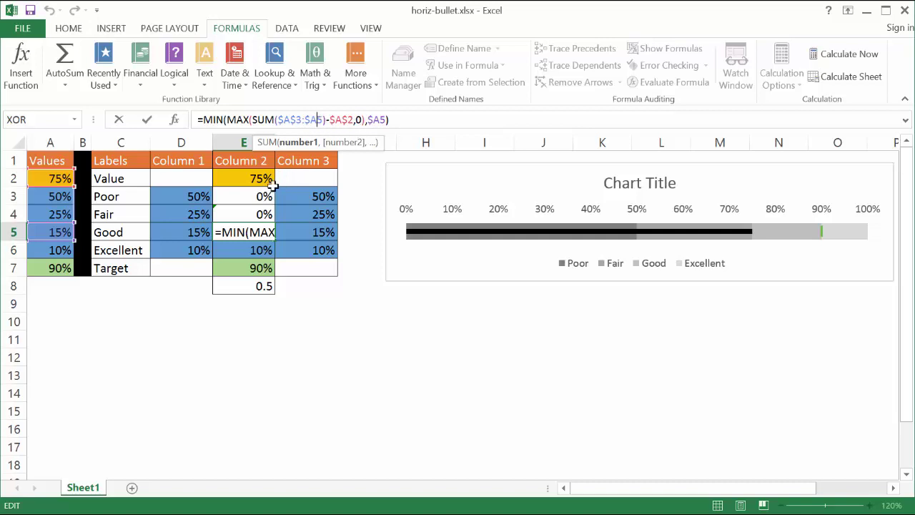
{"action": "key", "text": "Return"}
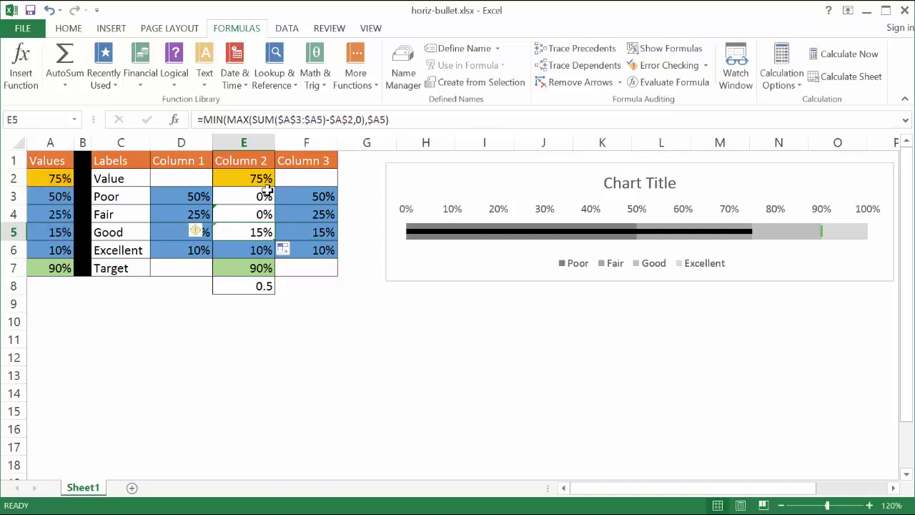
Compare the Column 2 formulas for Poor, Fair, Good and Excellent in E3:E6 against the Values they subtract and cap.
{"action": "left_click", "coordinate": [255, 195]}
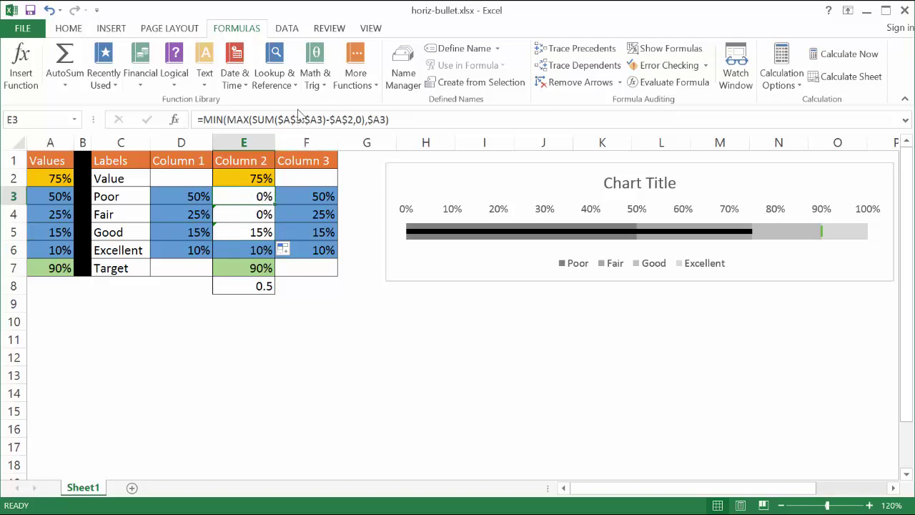
{"action": "left_click", "coordinate": [256, 219]}
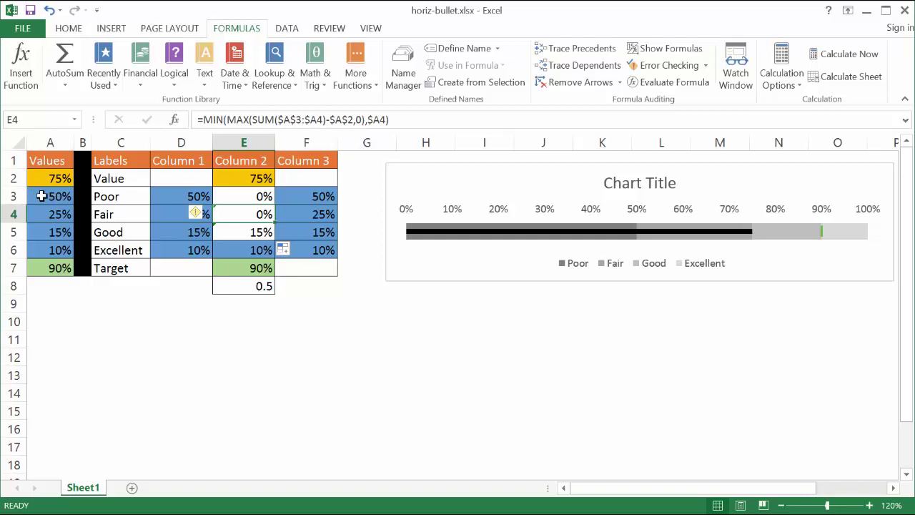
{"action": "left_click", "coordinate": [252, 246]}
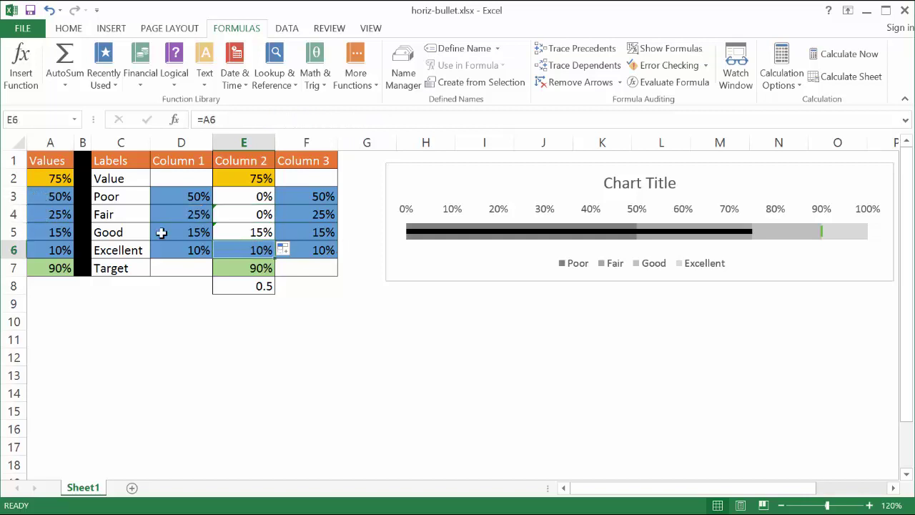
{"action": "left_click", "coordinate": [253, 233]}
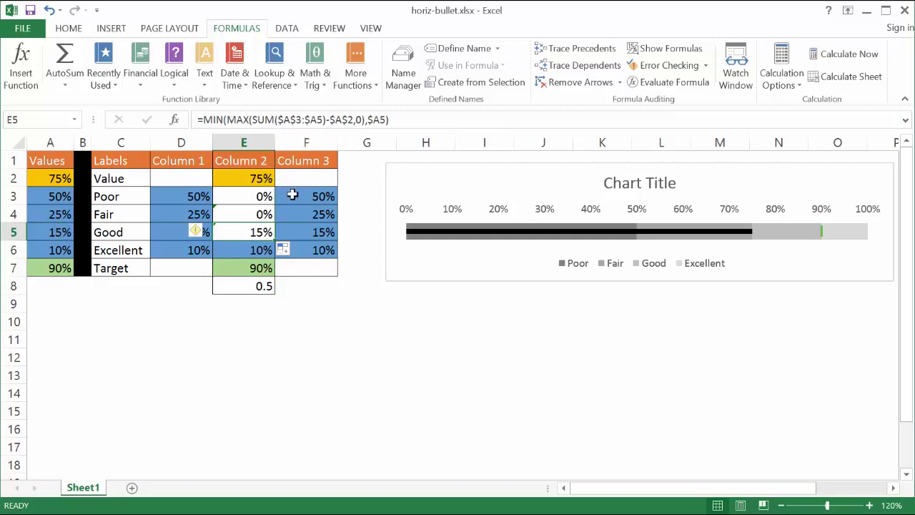
{"action": "left_click", "coordinate": [242, 199]}
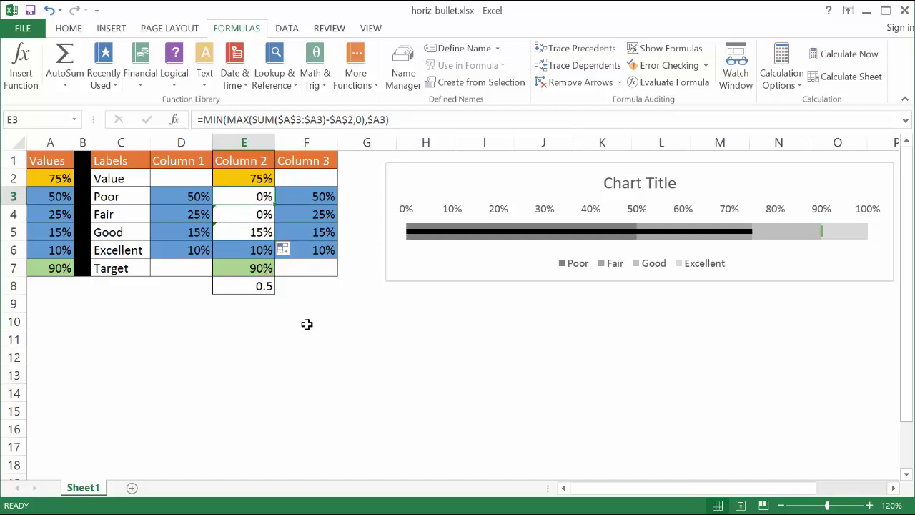
{"action": "left_click", "coordinate": [361, 372]}
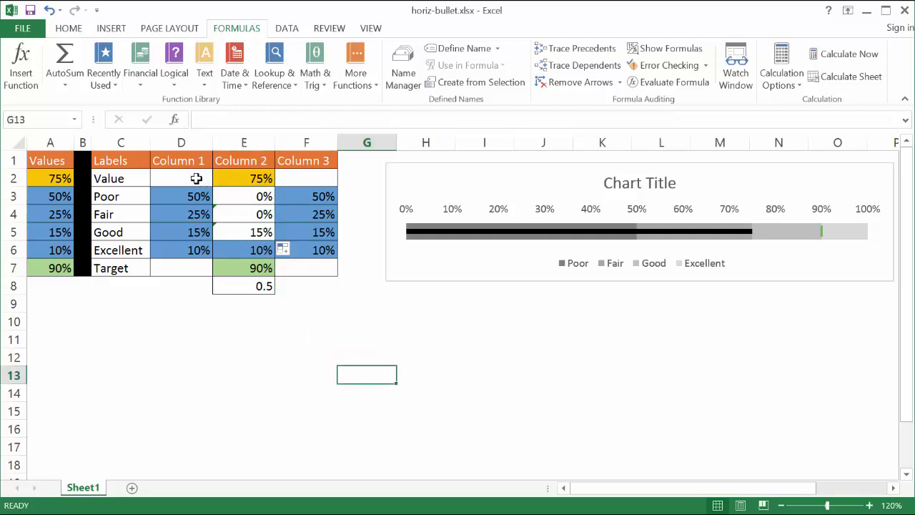
Insert a 2-D stacked bar chart from the labels and three data columns in C2:F7.
{"action": "left_click", "coordinate": [117, 178]}
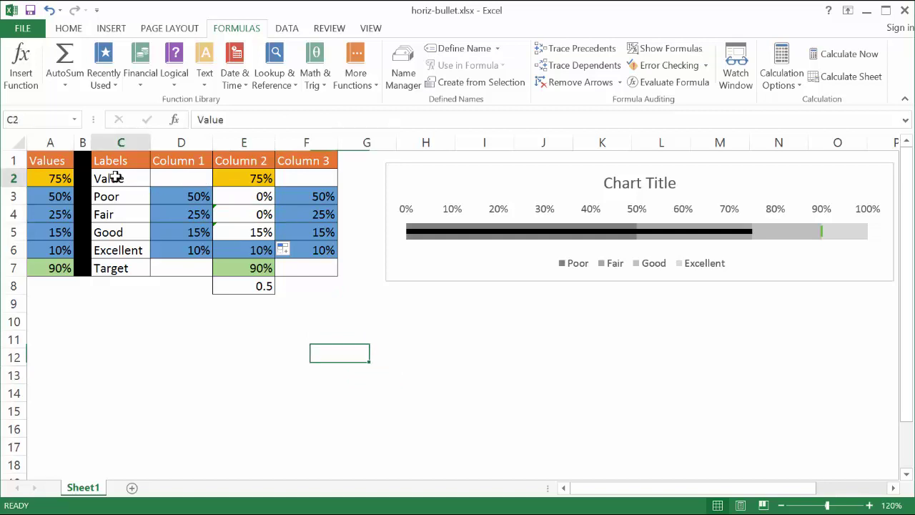
{"action": "left_click_drag", "start_coordinate": [117, 178], "coordinate": [314, 270]}
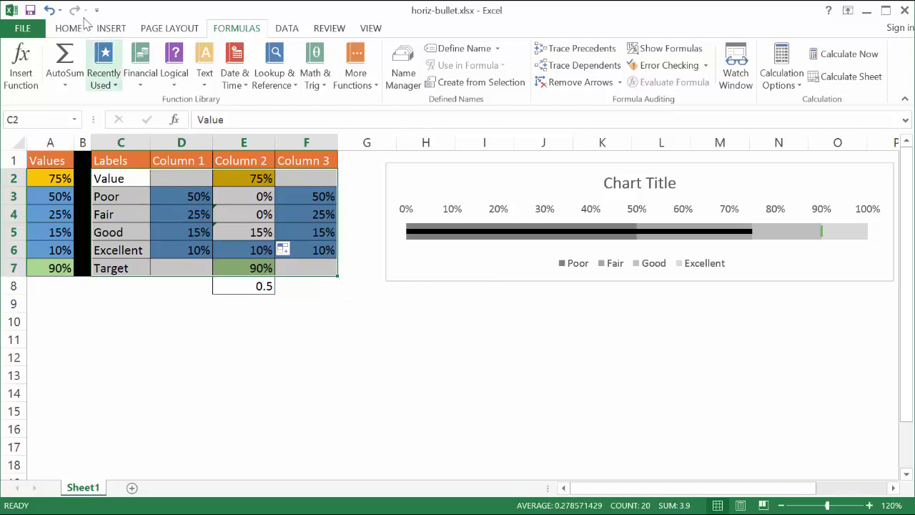
{"action": "left_click", "coordinate": [114, 30]}
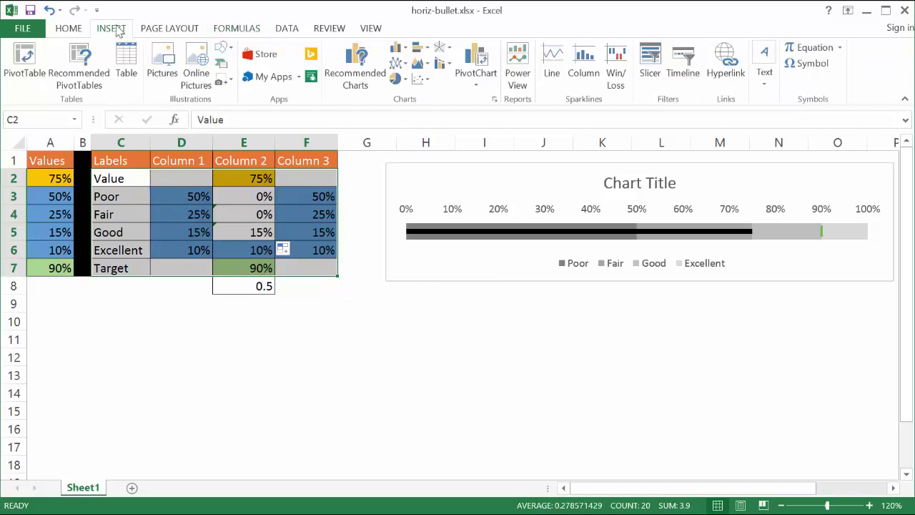
{"action": "left_click", "coordinate": [429, 52]}
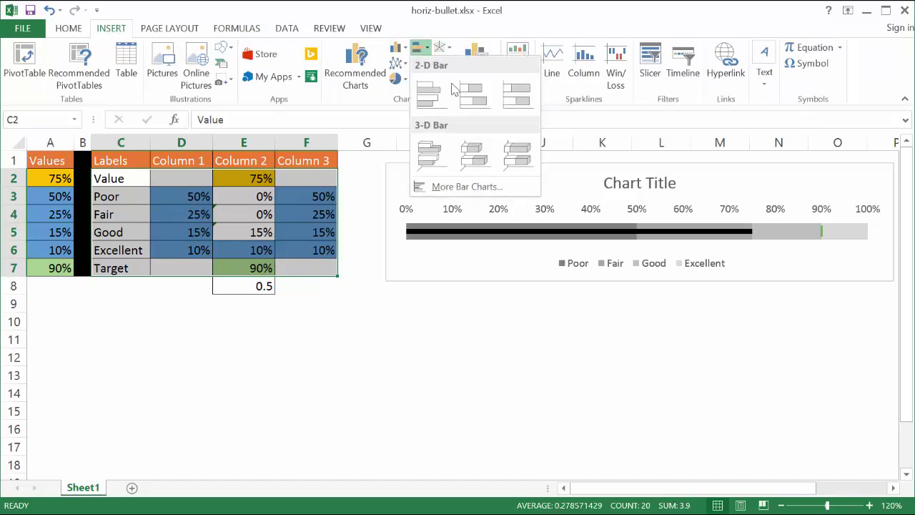
{"action": "left_click", "coordinate": [472, 95]}
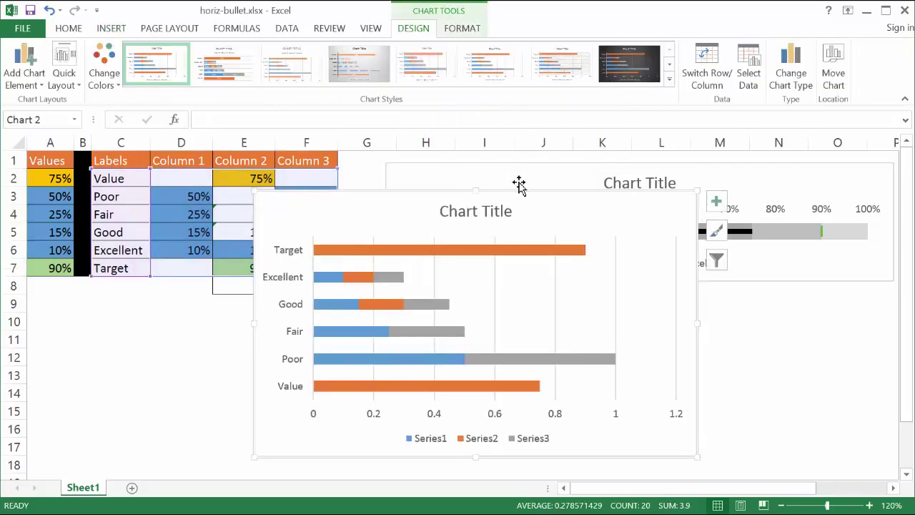
Move the new chart off the data columns and switch its rows and columns so each label becomes a series.
{"action": "left_click_drag", "start_coordinate": [520, 186], "coordinate": [588, 193]}
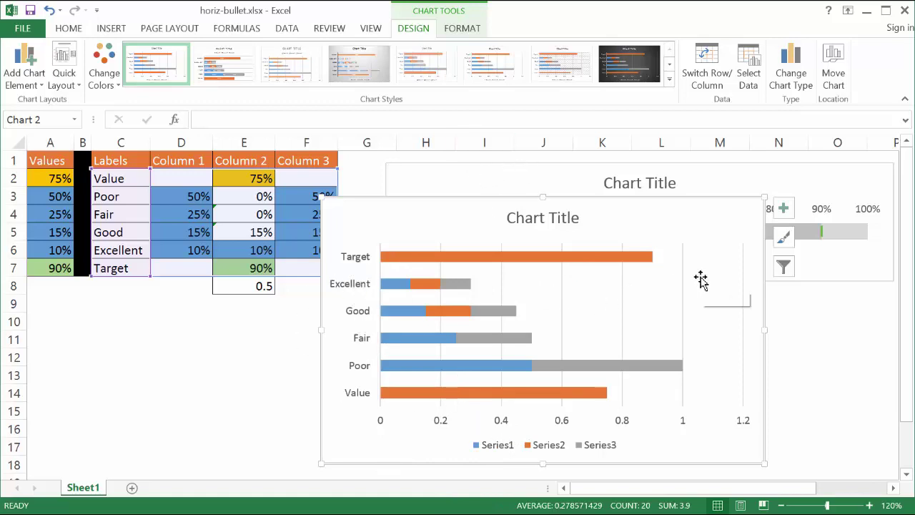
{"action": "left_click", "coordinate": [715, 85]}
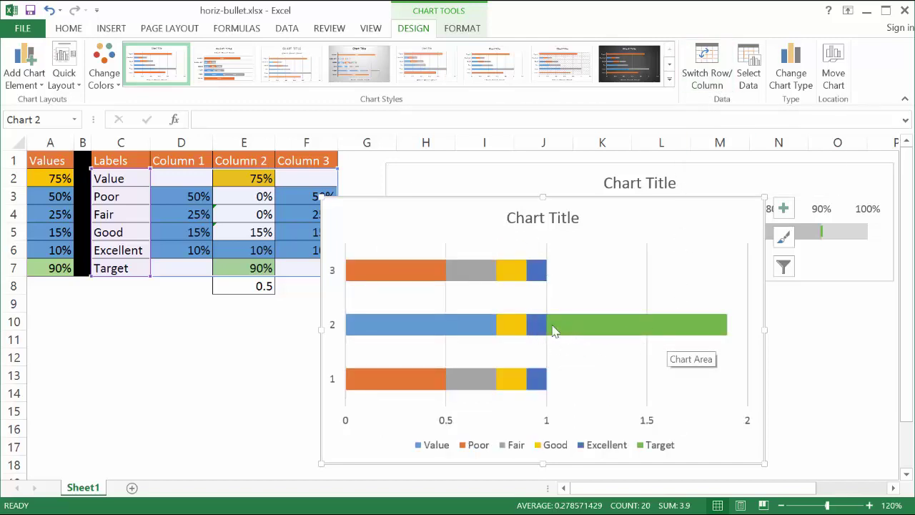
{"action": "mouse_move", "coordinate": [503, 277]}
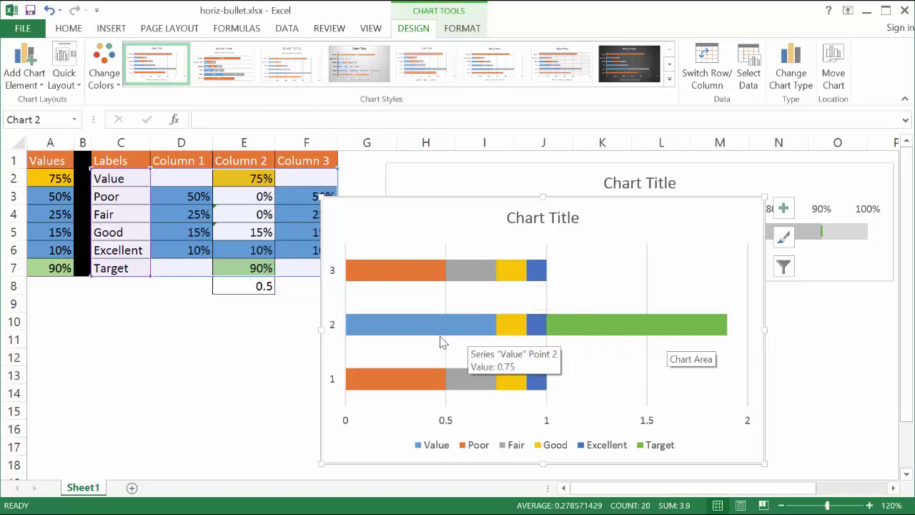
Change the Target series of the new chart from Stacked Bar to Scatter on the secondary axis.
{"action": "left_click", "coordinate": [608, 331]}
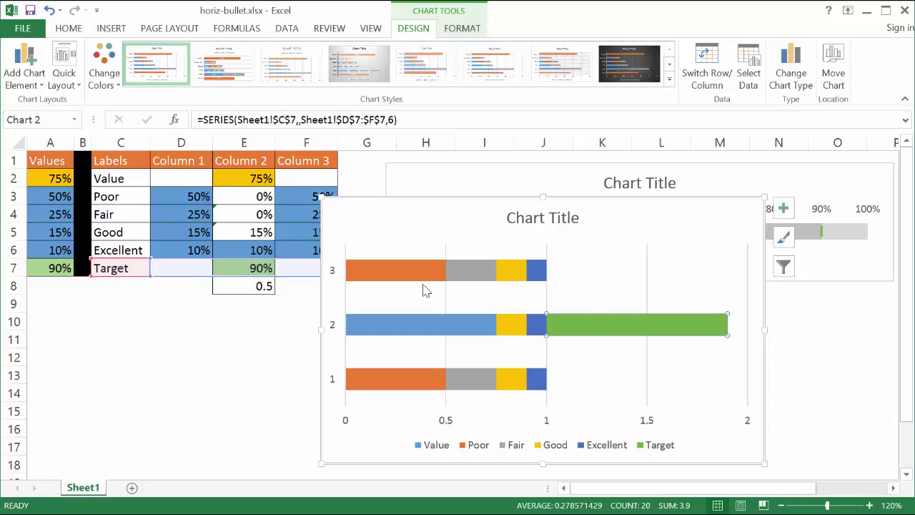
{"action": "mouse_move", "coordinate": [585, 322]}
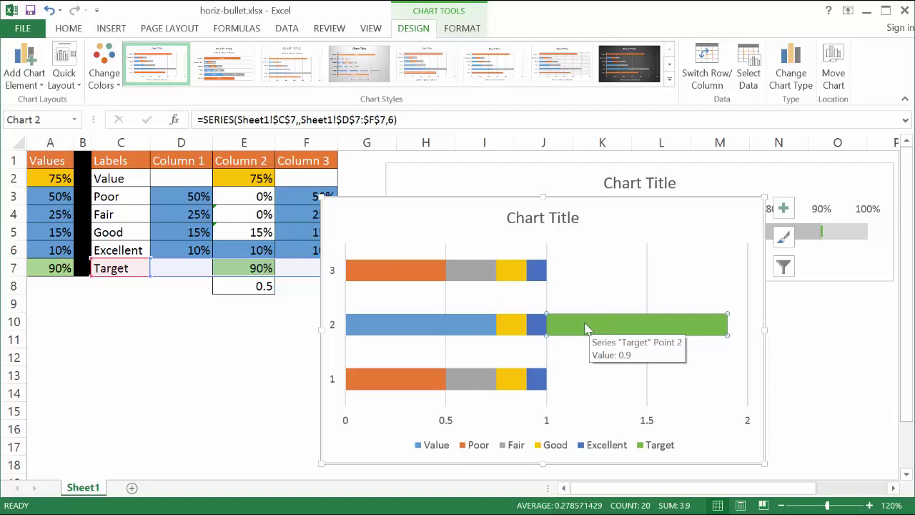
{"action": "right_click", "coordinate": [585, 328]}
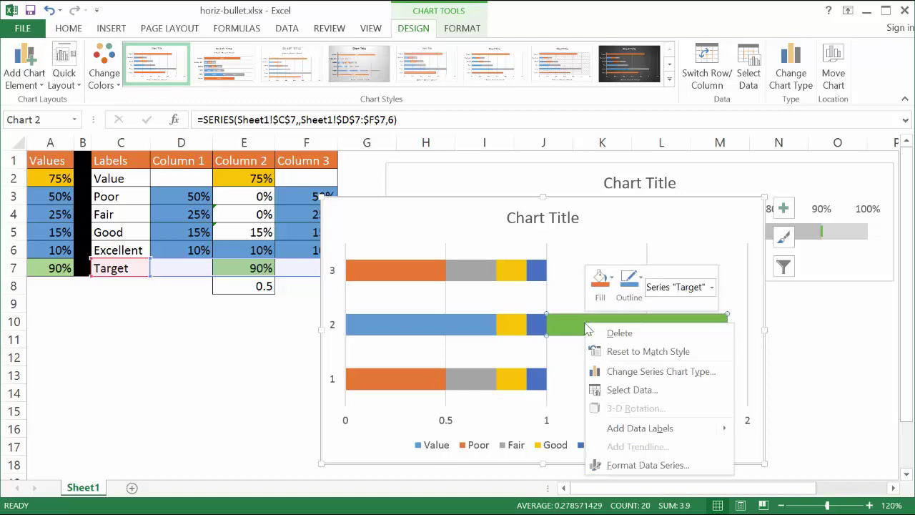
{"action": "left_click", "coordinate": [669, 374]}
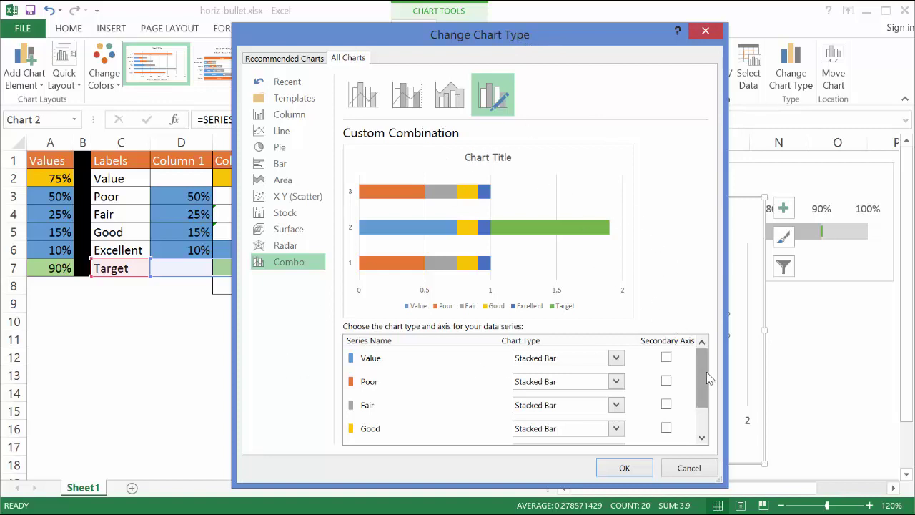
{"action": "left_click_drag", "start_coordinate": [707, 379], "coordinate": [703, 408]}
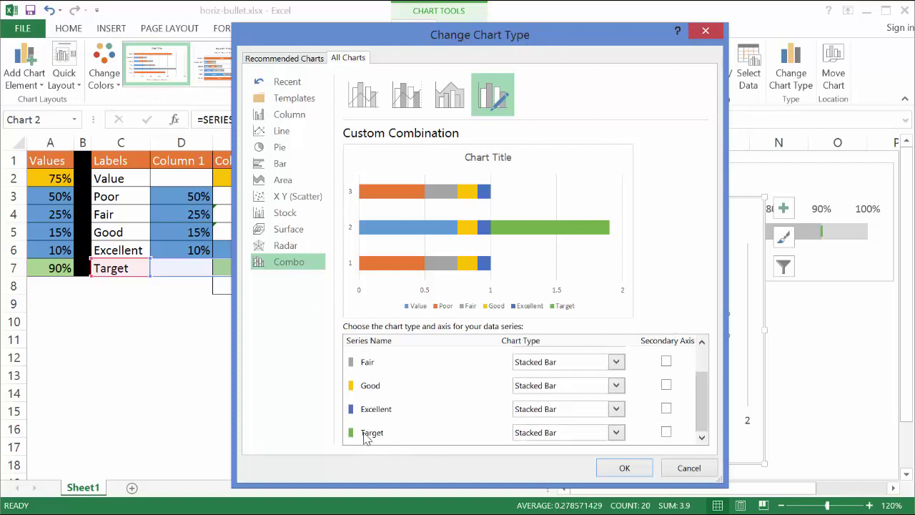
{"action": "left_click", "coordinate": [616, 433]}
{"action": "left_click_drag", "start_coordinate": [696, 265], "coordinate": [690, 389]}
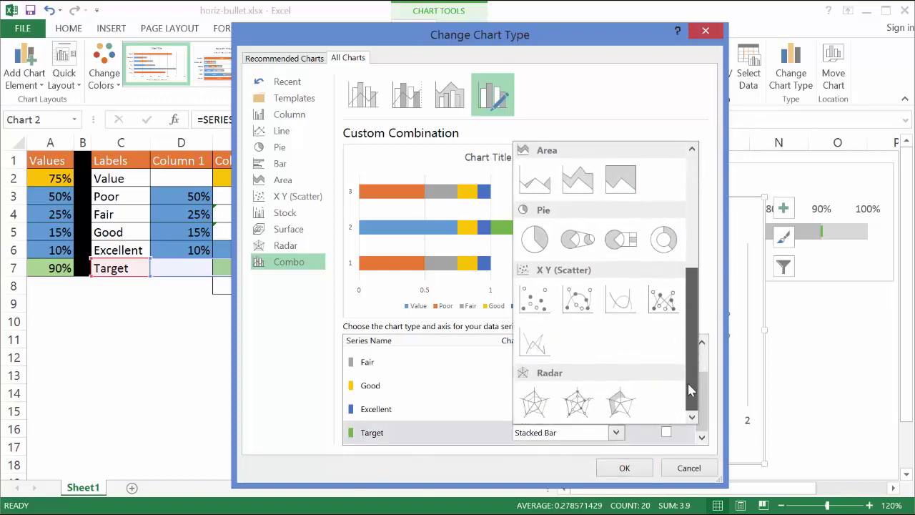
{"action": "left_click", "coordinate": [530, 301]}
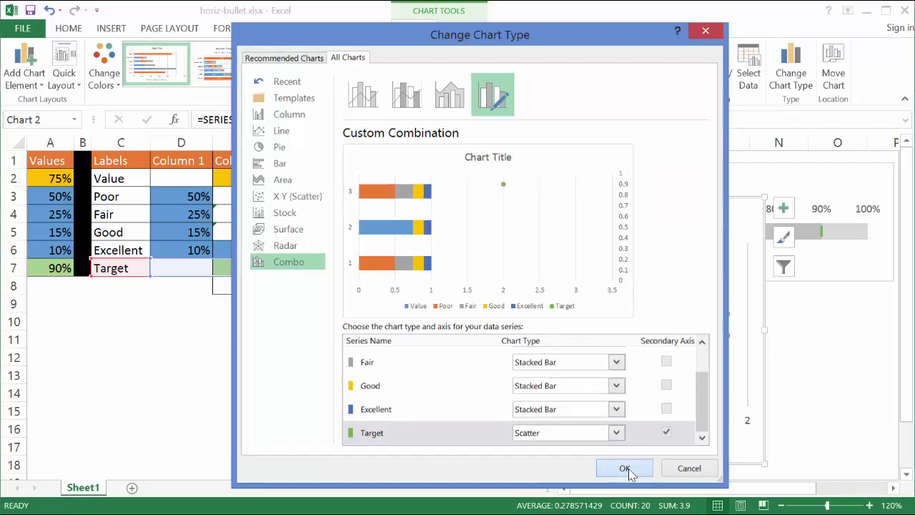
{"action": "left_click", "coordinate": [625, 468]}
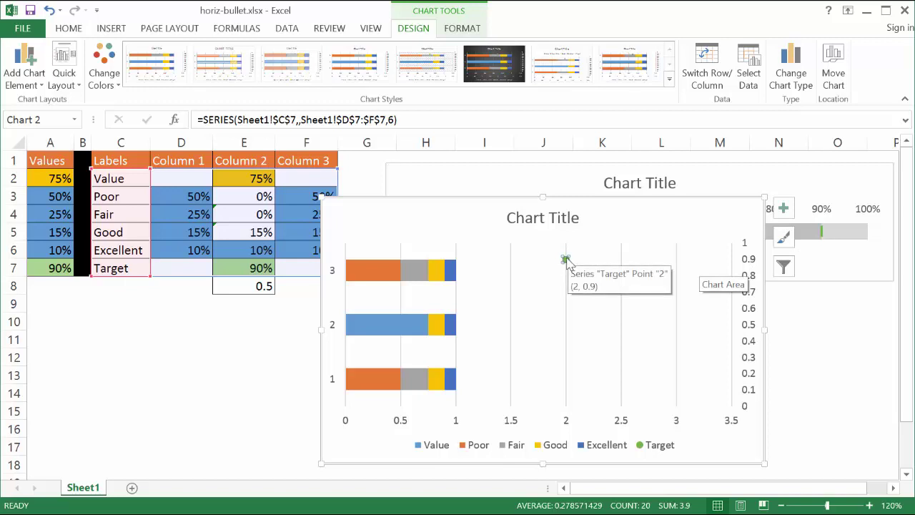
Edit the Target series in the chart's data source and set its X values to the Column 2 target cell E7.
{"action": "right_click", "coordinate": [565, 257]}
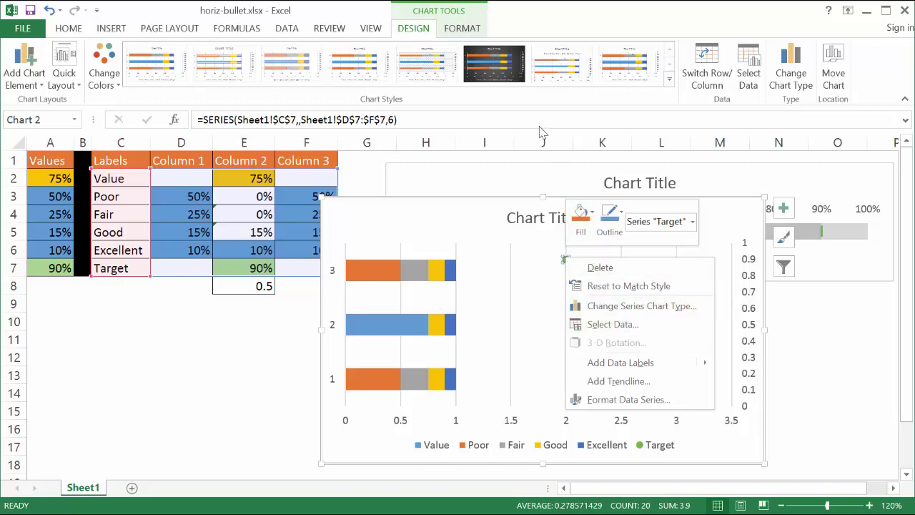
{"action": "left_click", "coordinate": [749, 63]}
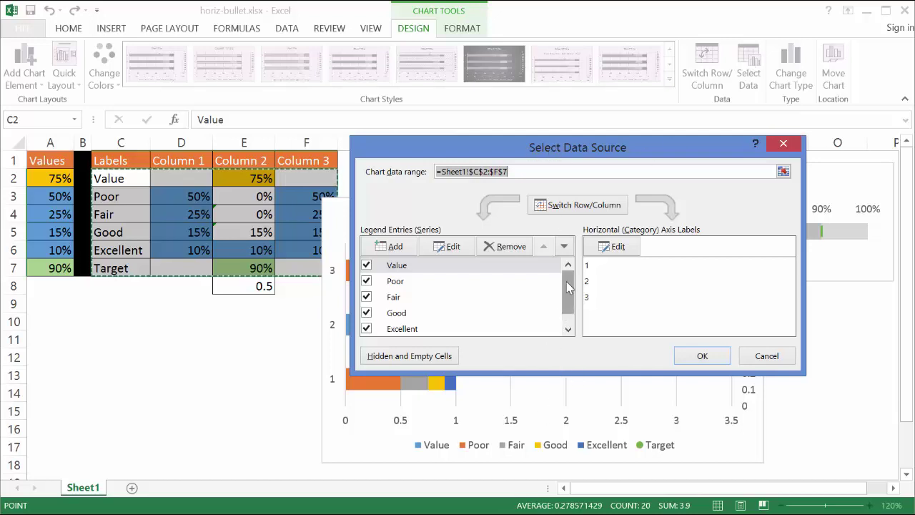
{"action": "scroll", "coordinate": [566, 297], "scroll_direction": "down", "scroll_amount": 1}
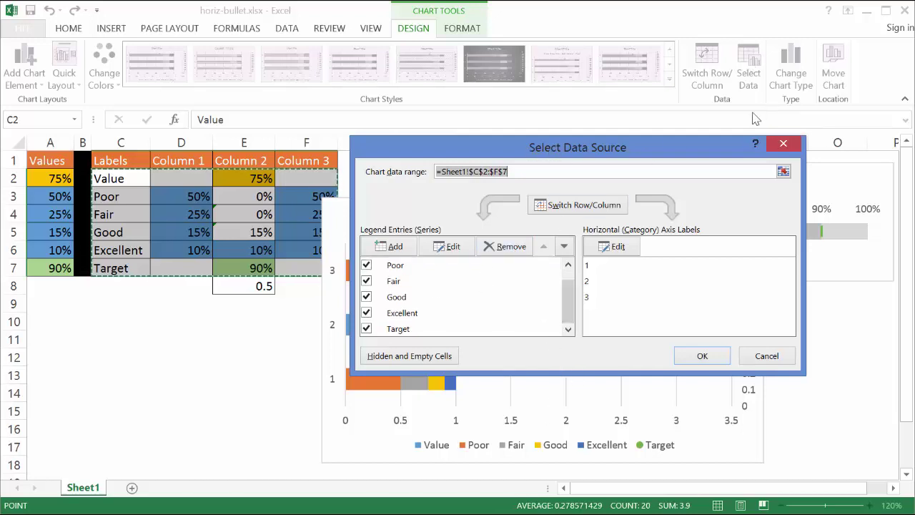
{"action": "left_click", "coordinate": [399, 330]}
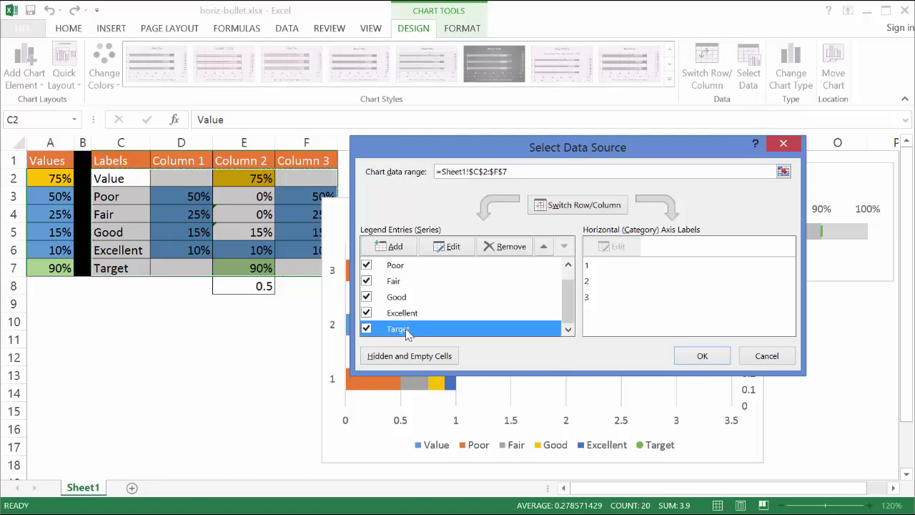
{"action": "left_click", "coordinate": [450, 247]}
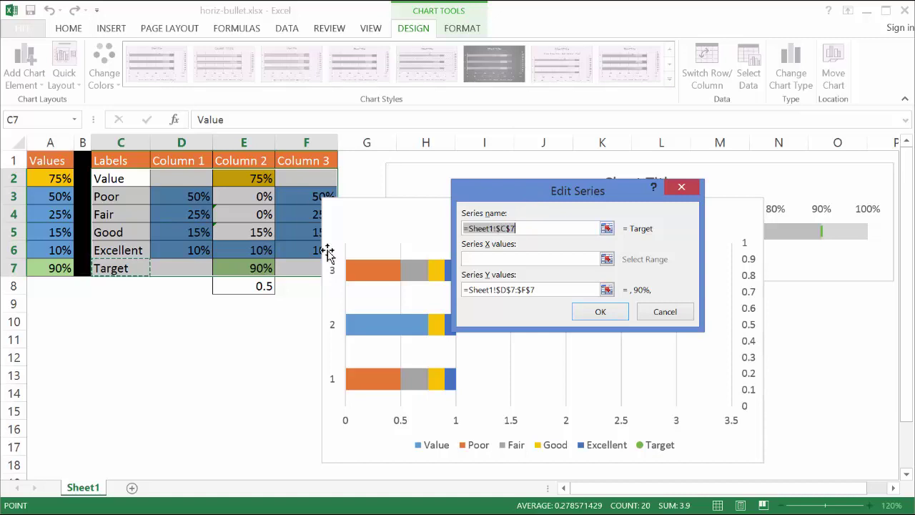
{"action": "left_click", "coordinate": [492, 264]}
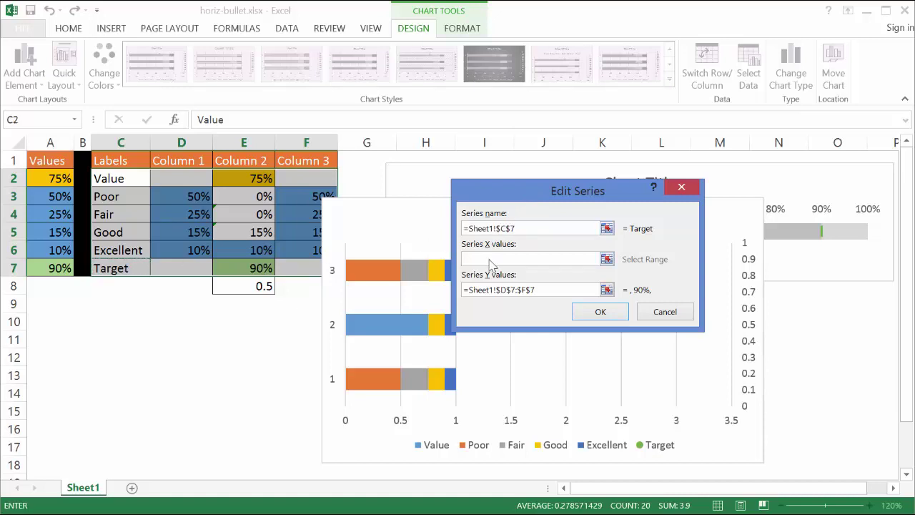
{"action": "left_click", "coordinate": [253, 269]}
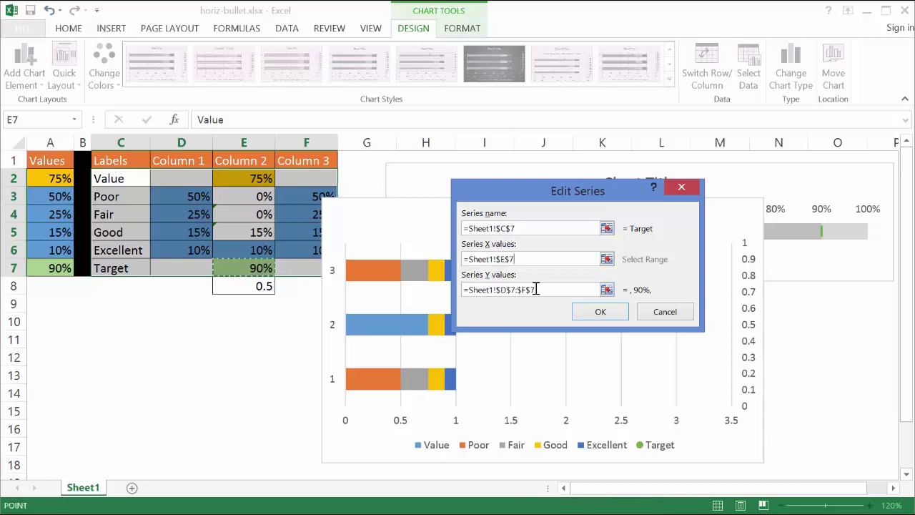
Replace the Target series' Y values with cell E8 and accept the series edit.
{"action": "left_click_drag", "start_coordinate": [535, 289], "coordinate": [419, 286]}
{"action": "key", "text": "BackSpace"}
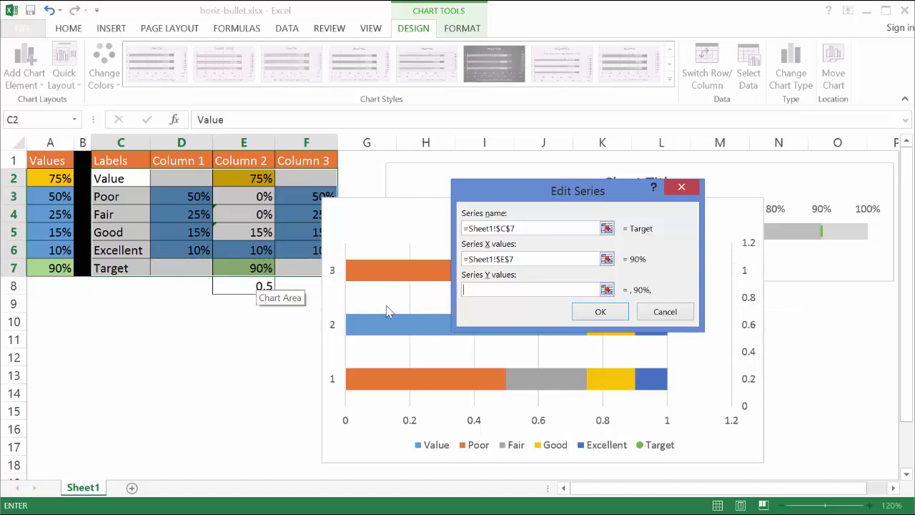
{"action": "left_click", "coordinate": [243, 286]}
{"action": "left_click", "coordinate": [598, 312]}
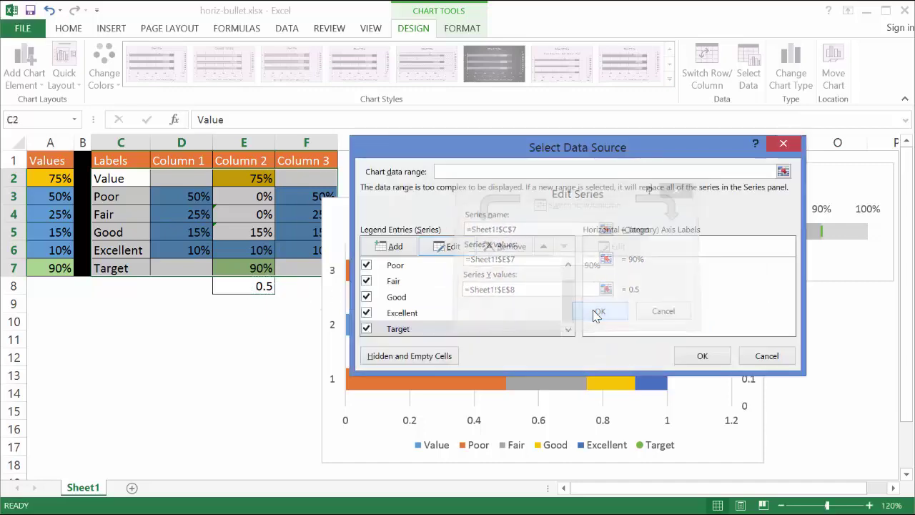
Accept the data source changes and set the secondary vertical axis maximum to 1.
{"action": "left_click", "coordinate": [702, 356]}
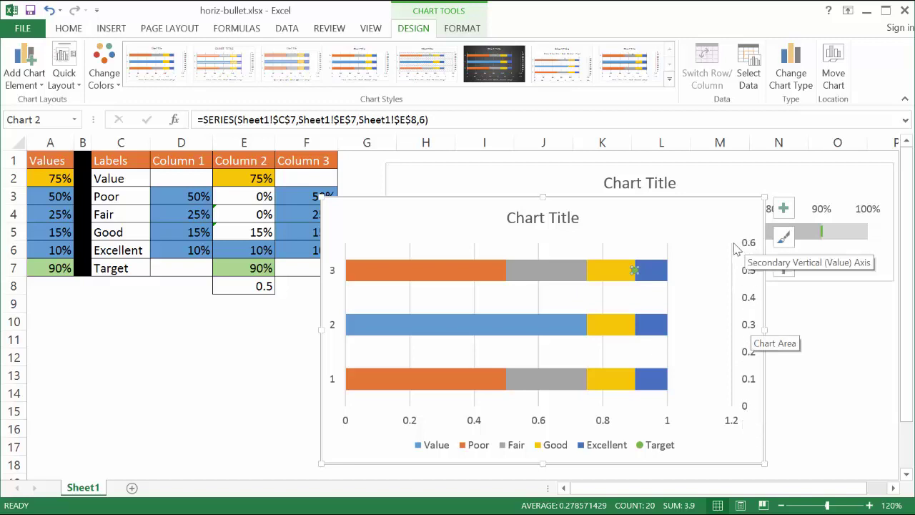
{"action": "right_click", "coordinate": [748, 303]}
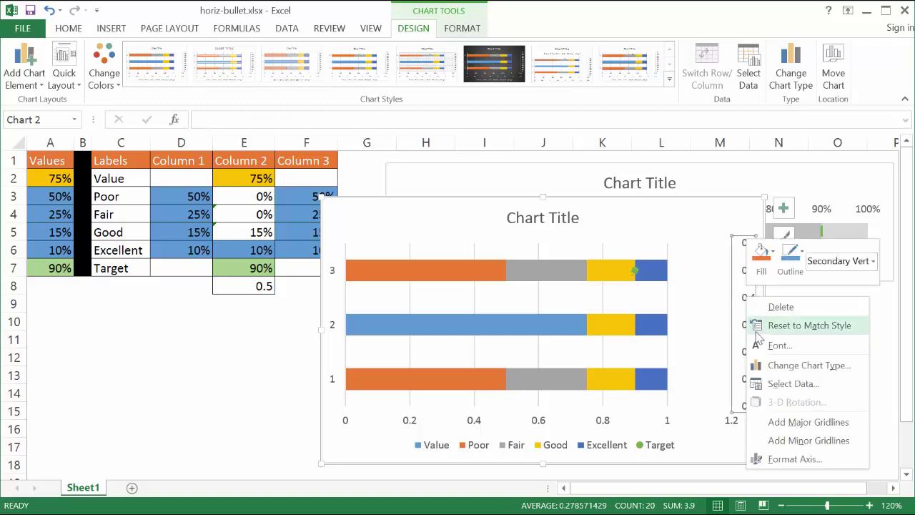
{"action": "left_click", "coordinate": [811, 466]}
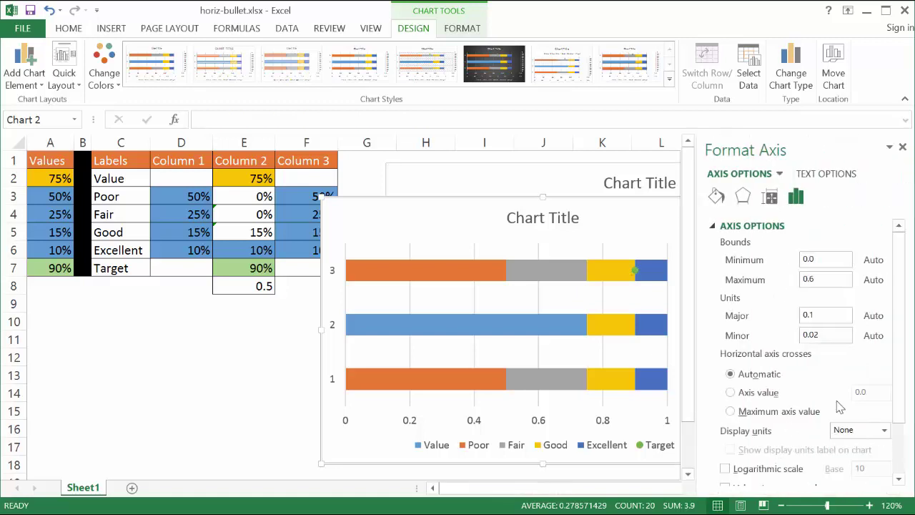
{"action": "left_click_drag", "start_coordinate": [827, 283], "coordinate": [763, 284]}
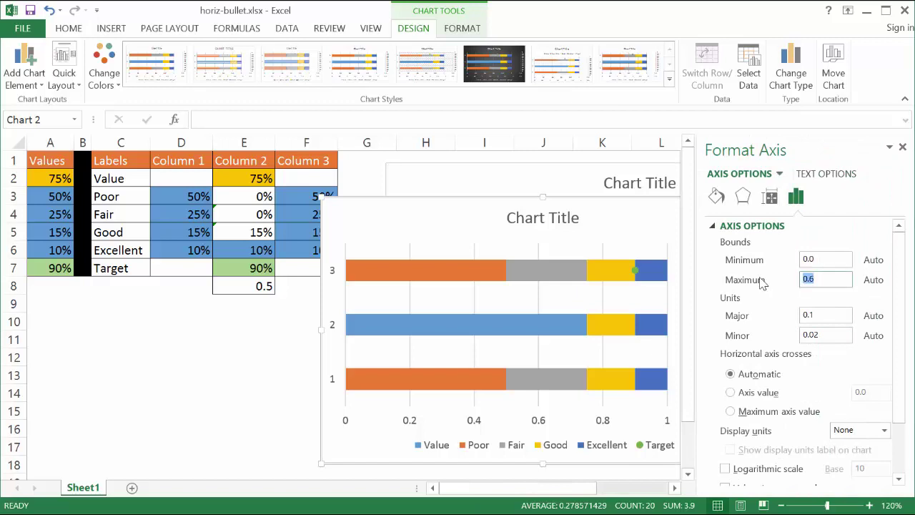
{"action": "type", "text": "1"}
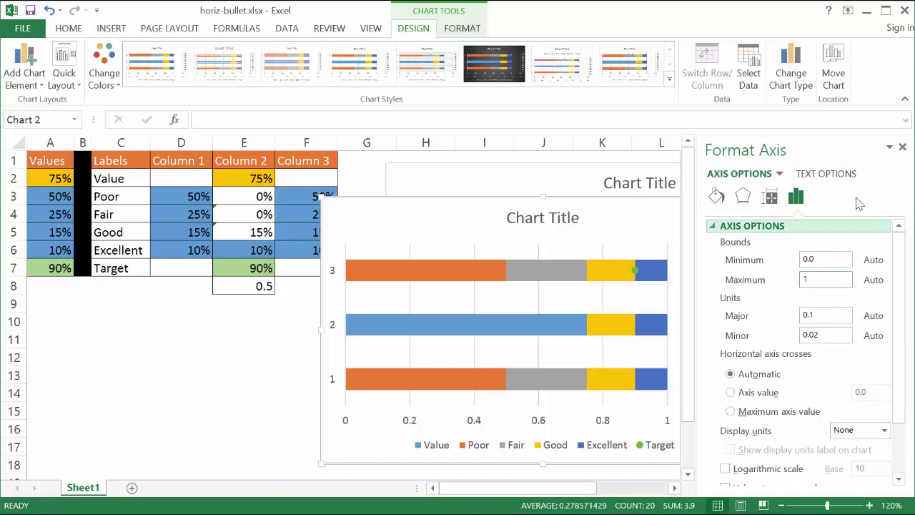
{"action": "key", "text": "Return"}
{"action": "left_click", "coordinate": [904, 148]}
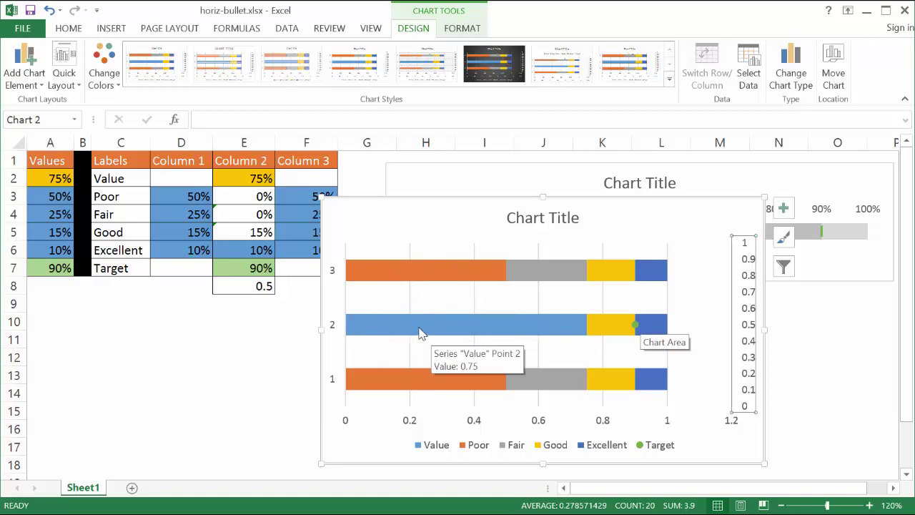
Set the gap width of the stacked bars to 0% through the Poor series' formatting.
{"action": "right_click", "coordinate": [426, 278]}
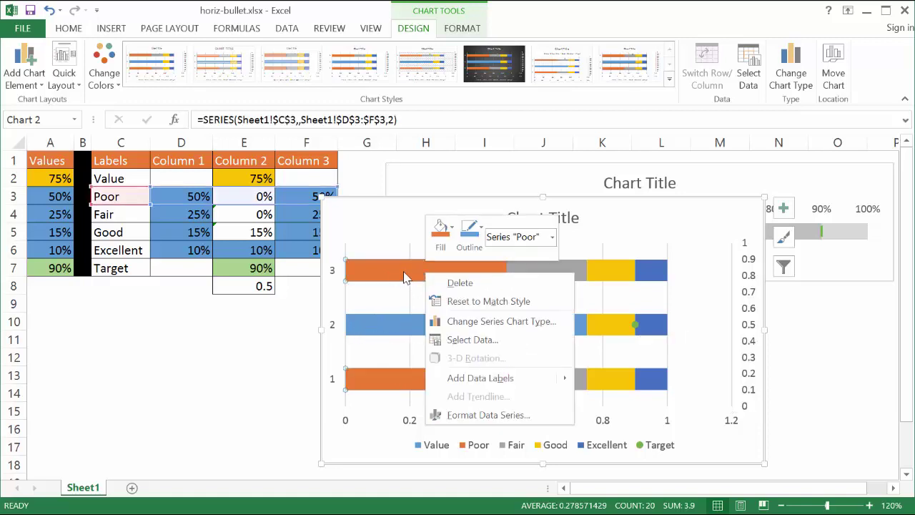
{"action": "key", "text": "Escape"}
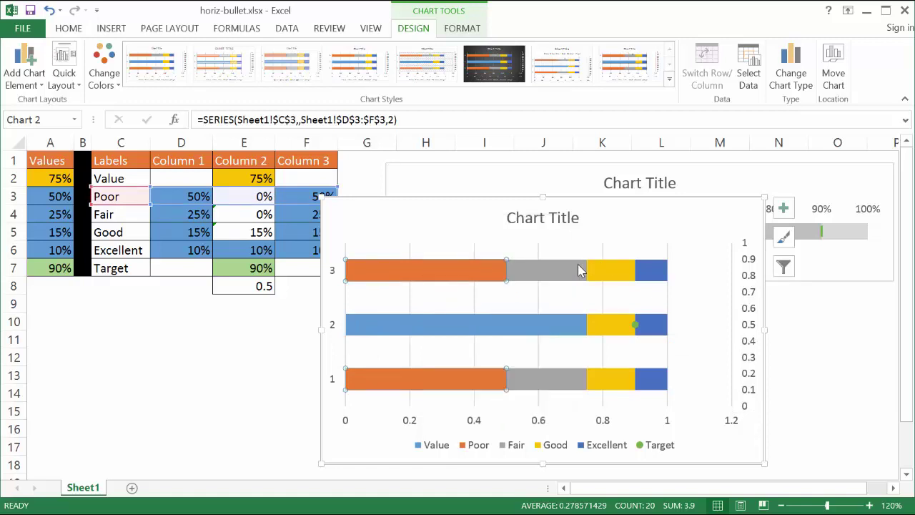
{"action": "right_click", "coordinate": [439, 270]}
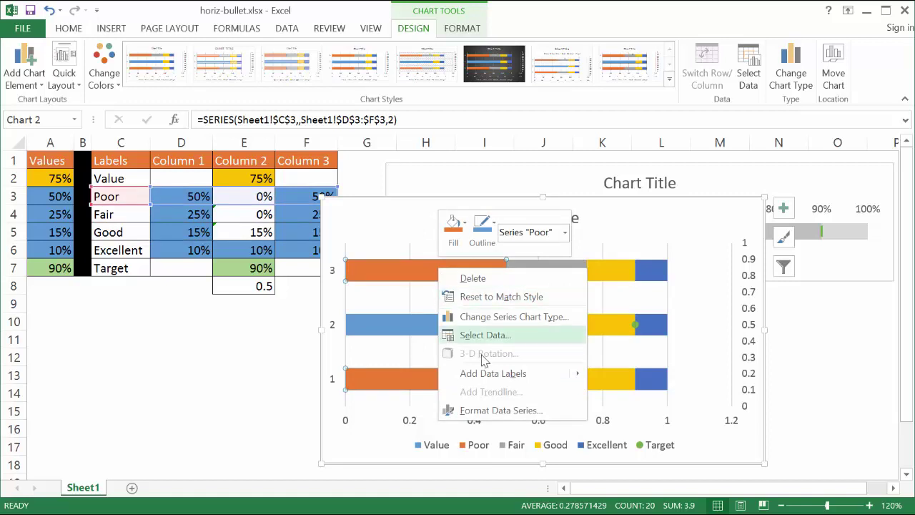
{"action": "left_click", "coordinate": [501, 410]}
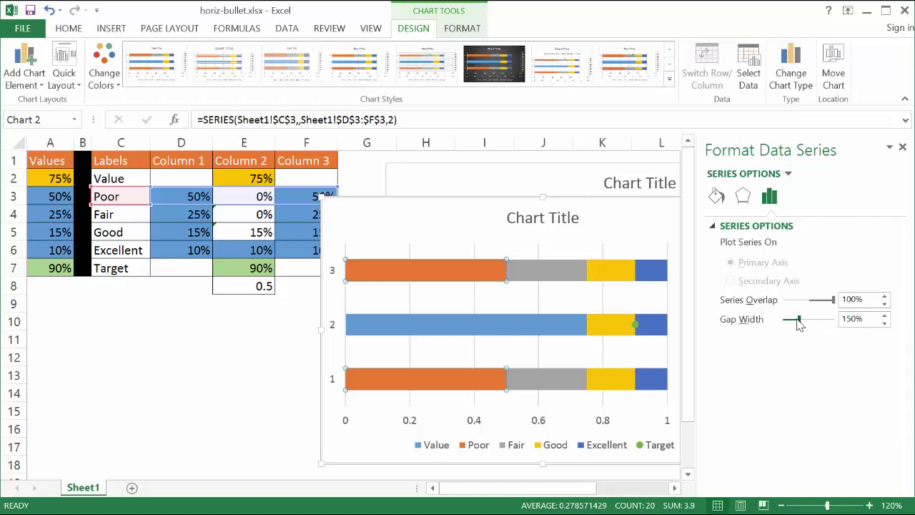
{"action": "left_click_drag", "start_coordinate": [800, 324], "coordinate": [774, 322]}
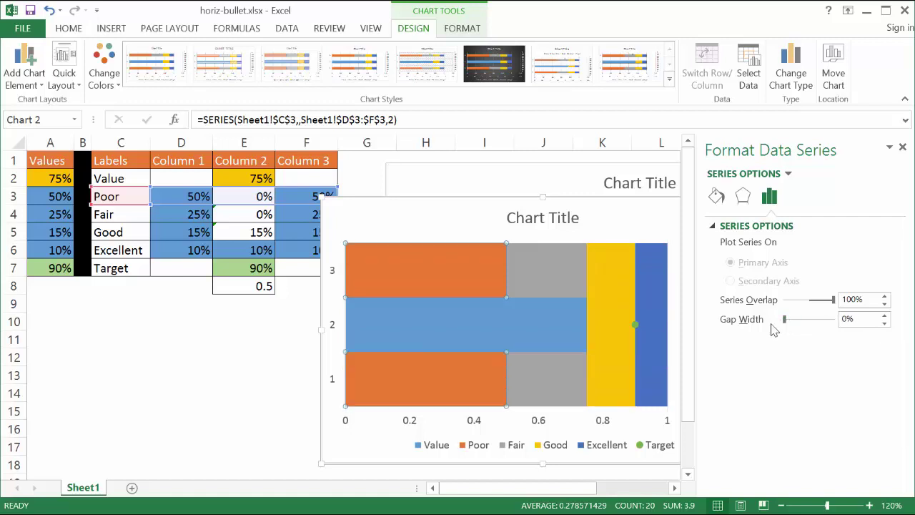
{"action": "mouse_move", "coordinate": [476, 263]}
{"action": "left_click", "coordinate": [902, 148]}
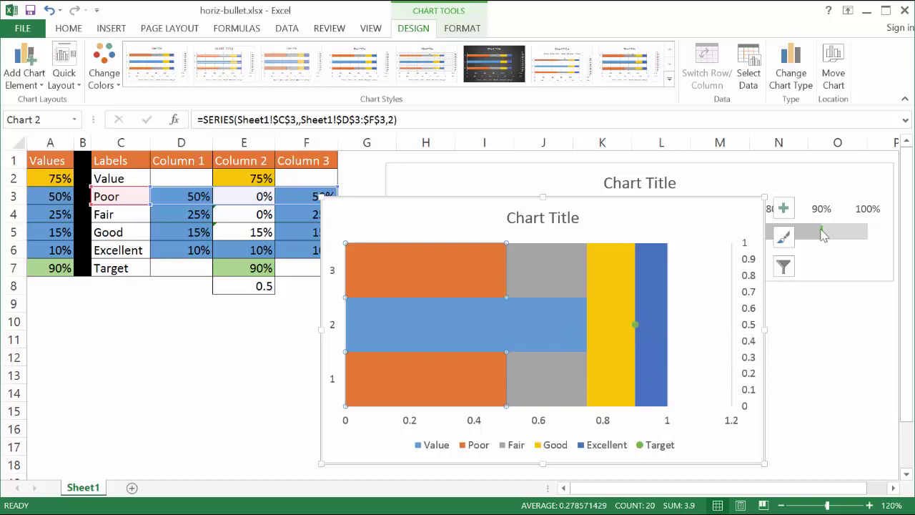
Add error bars to the Target series and bring up their detailed formatting options.
{"action": "left_click", "coordinate": [635, 325]}
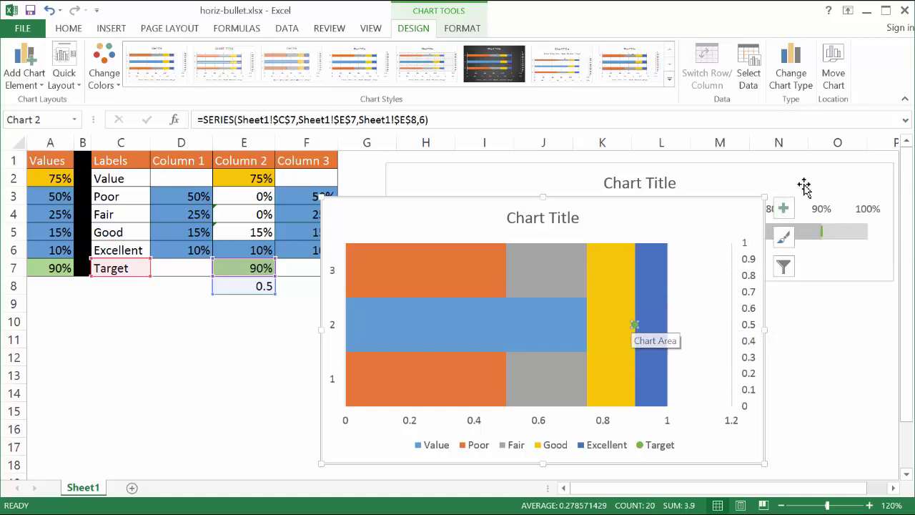
{"action": "left_click", "coordinate": [784, 209]}
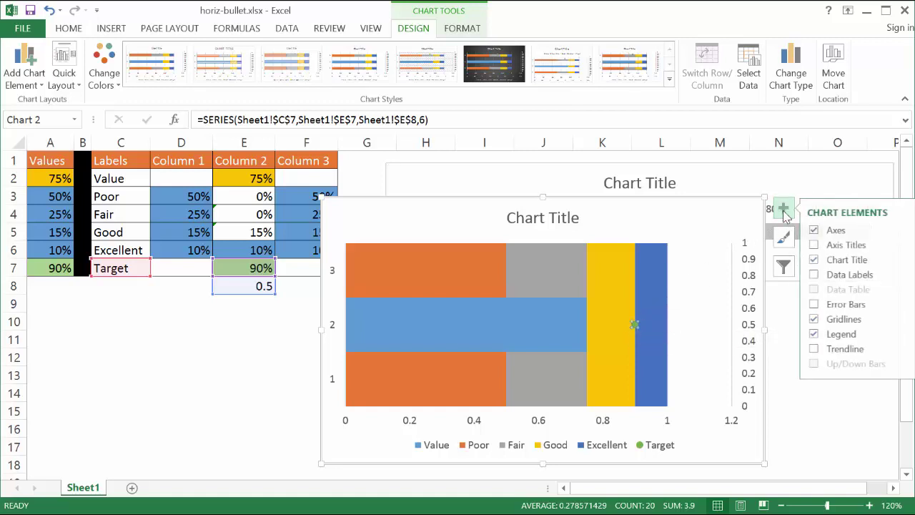
{"action": "left_click", "coordinate": [906, 308]}
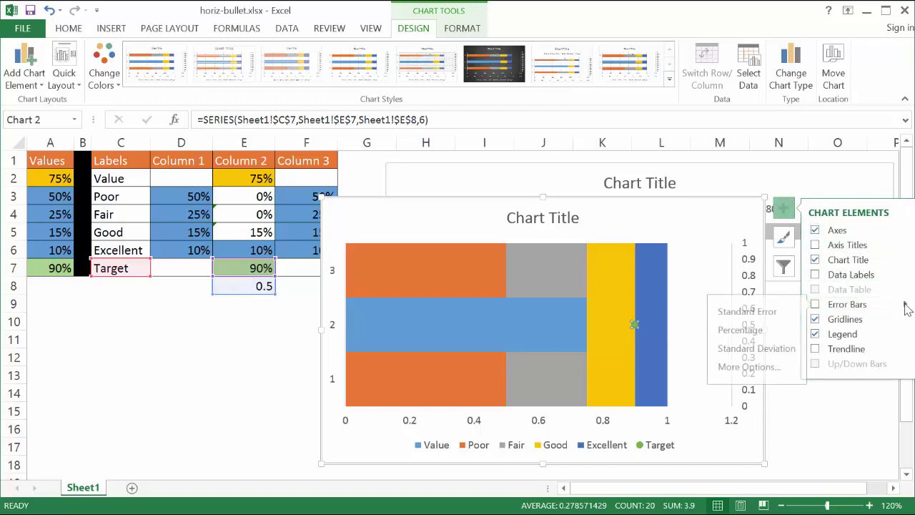
{"action": "left_click", "coordinate": [763, 369]}
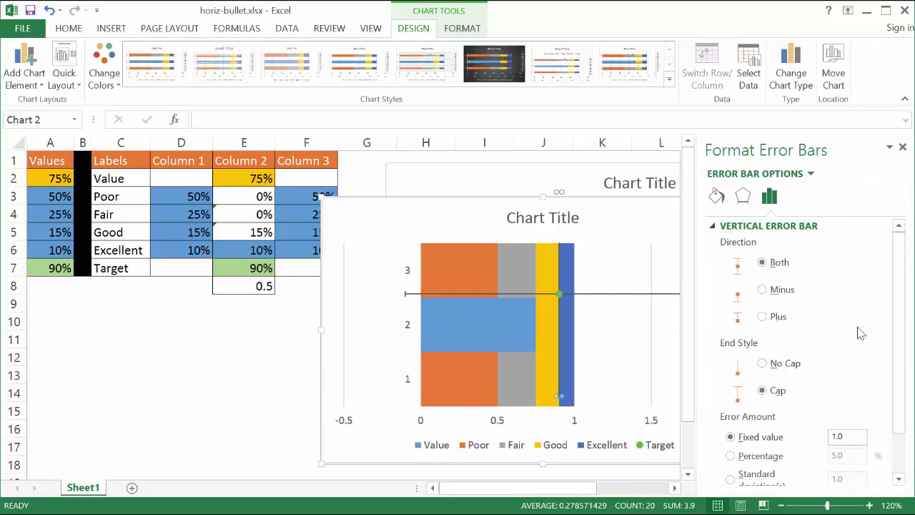
Give the Target's vertical error bar no cap and a shorter fixed value, and delete the horizontal error bars.
{"action": "left_click", "coordinate": [762, 364]}
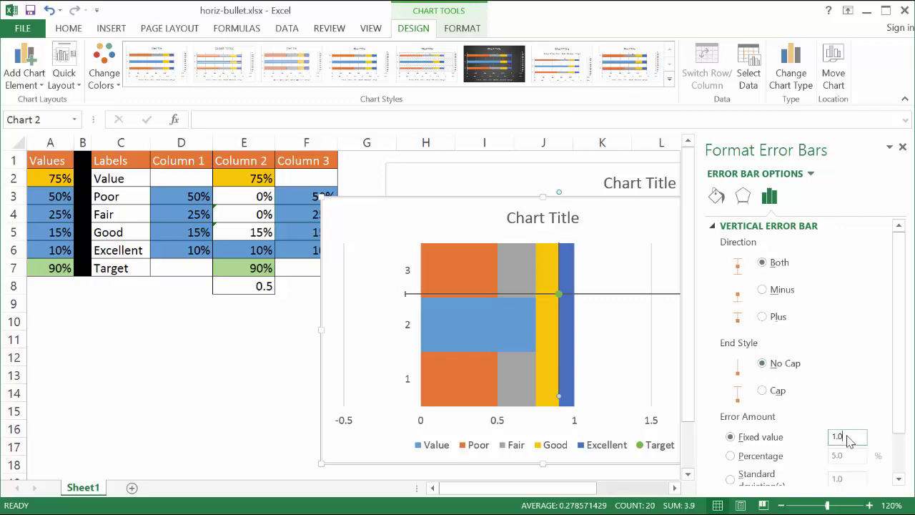
{"action": "left_click_drag", "start_coordinate": [843, 441], "coordinate": [823, 438]}
{"action": "left_click", "coordinate": [905, 147]}
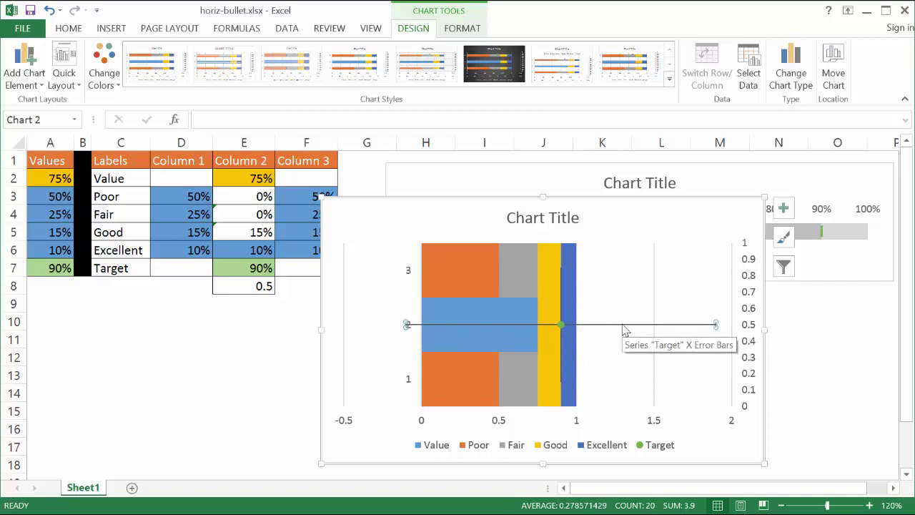
{"action": "key", "text": "Delete"}
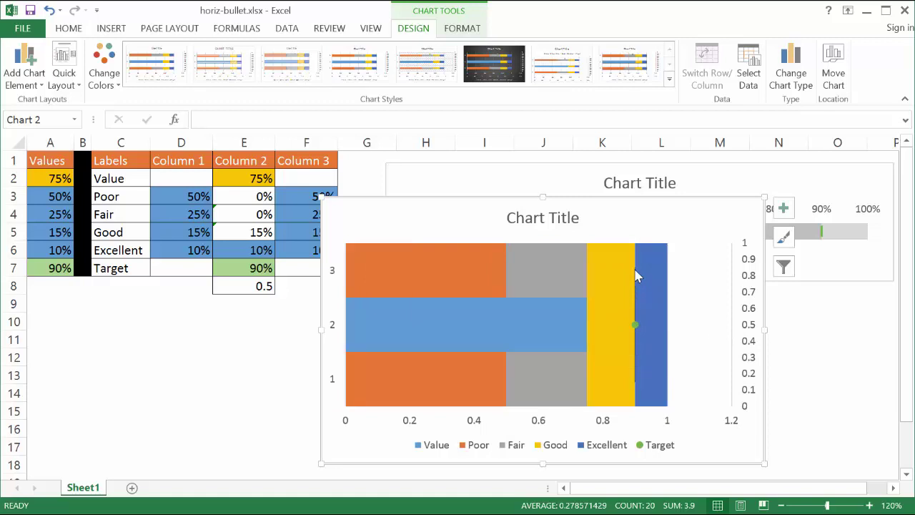
Format the Target's vertical error bar with a red outline at 1½ pt weight.
{"action": "left_click", "coordinate": [636, 324]}
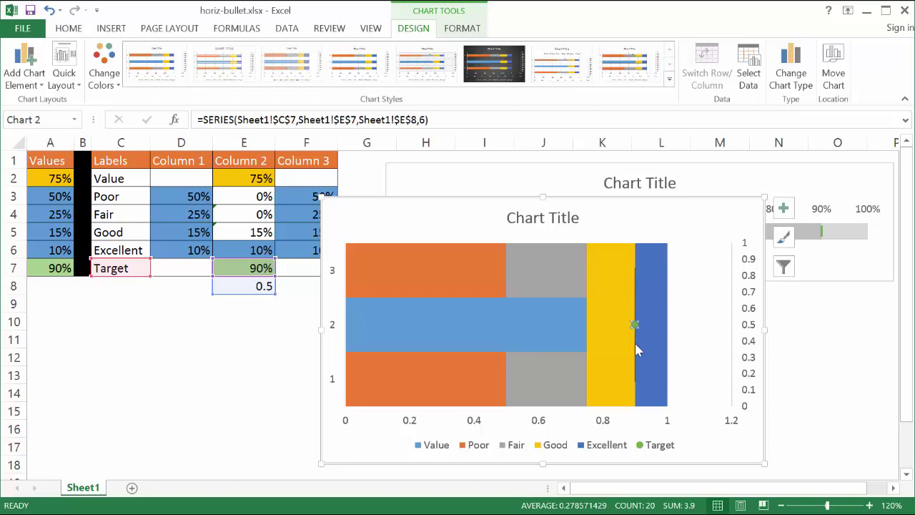
{"action": "left_click", "coordinate": [635, 342]}
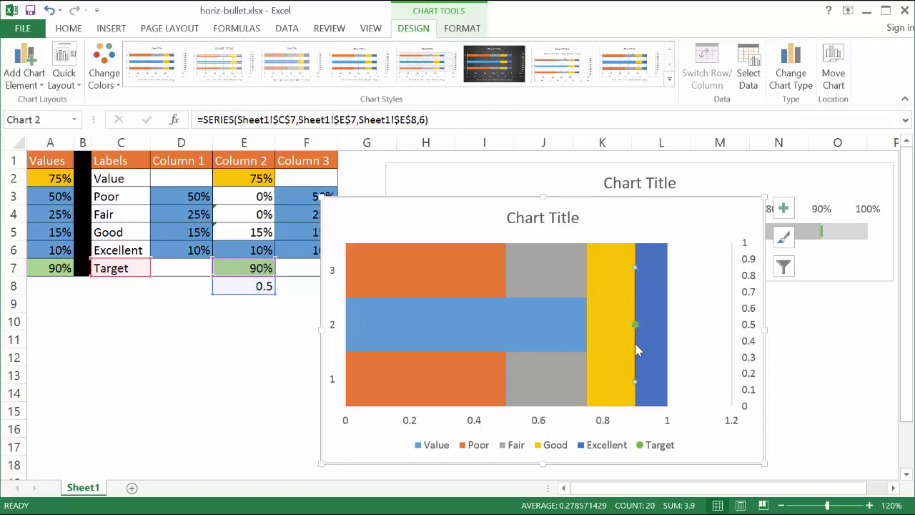
{"action": "right_click", "coordinate": [637, 286]}
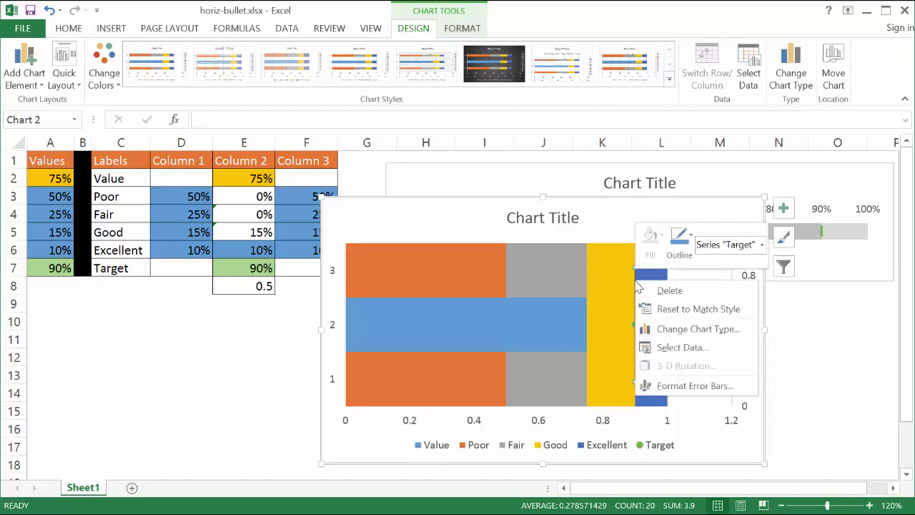
{"action": "left_click", "coordinate": [690, 241]}
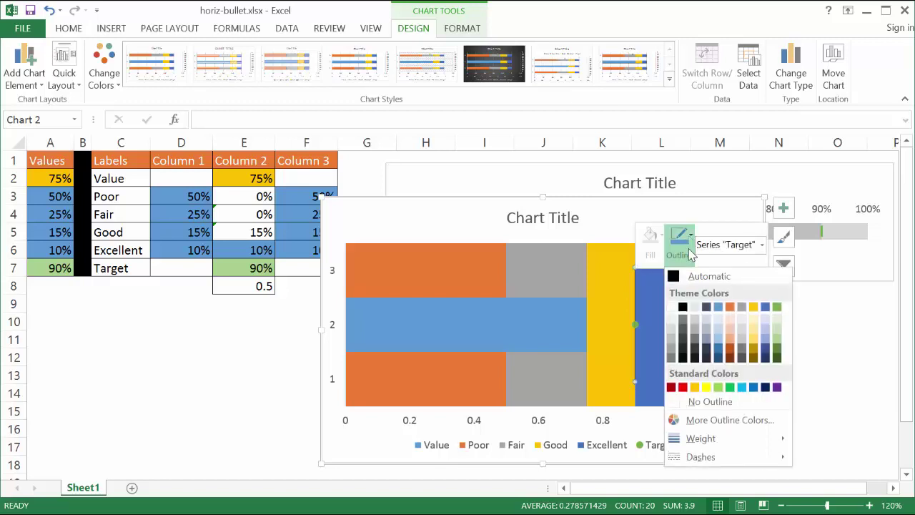
{"action": "left_click", "coordinate": [684, 388]}
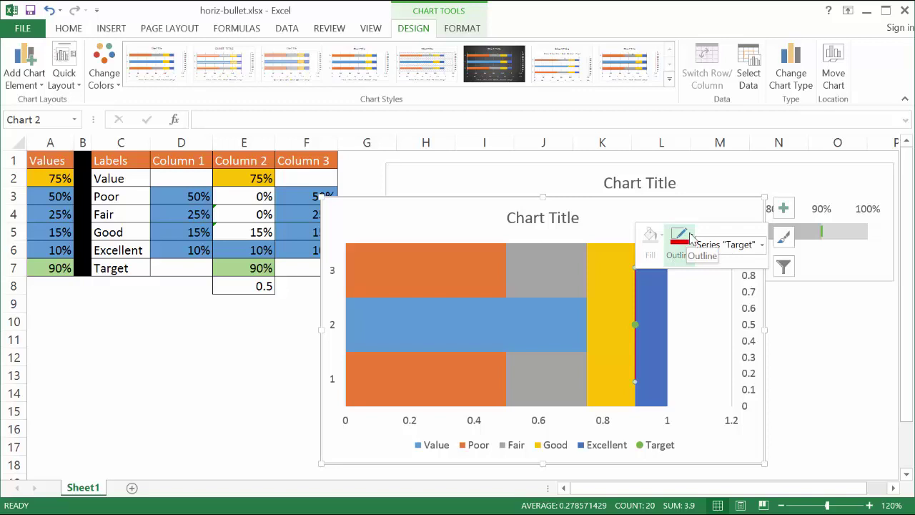
{"action": "left_click", "coordinate": [691, 238]}
{"action": "mouse_move", "coordinate": [738, 446]}
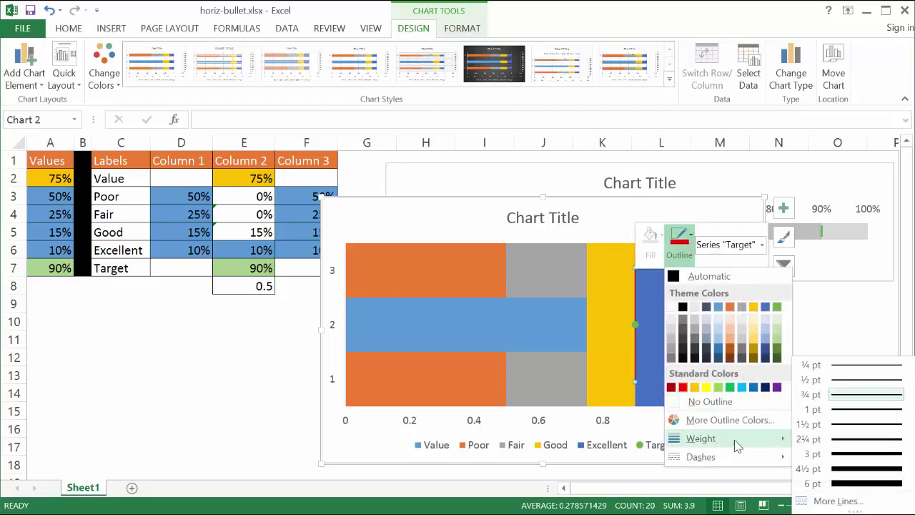
{"action": "left_click", "coordinate": [847, 425]}
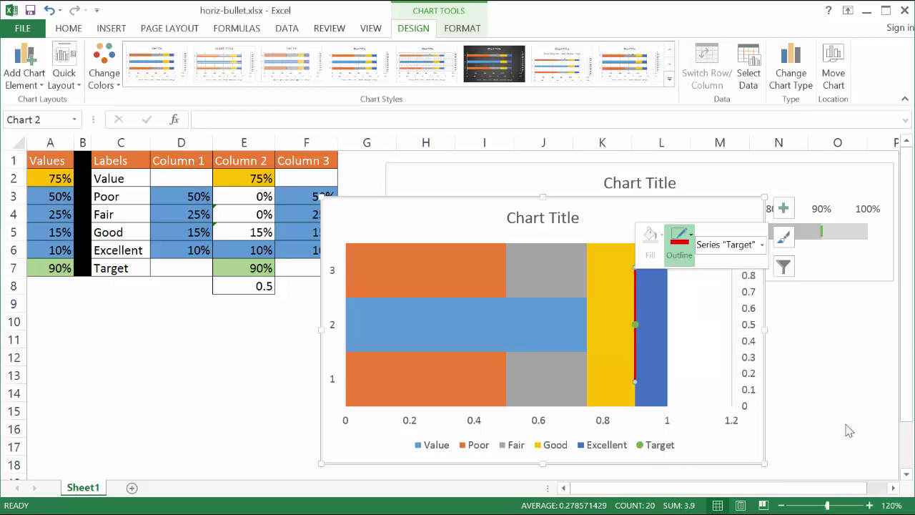
Set the Target series' marker to None so only its error bar marks the target.
{"action": "left_click", "coordinate": [636, 327]}
{"action": "right_click", "coordinate": [640, 330]}
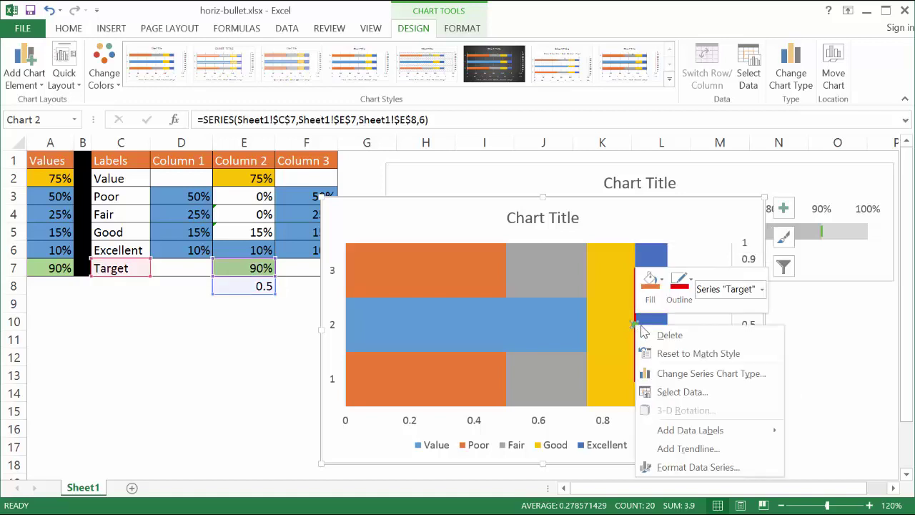
{"action": "left_click", "coordinate": [697, 467]}
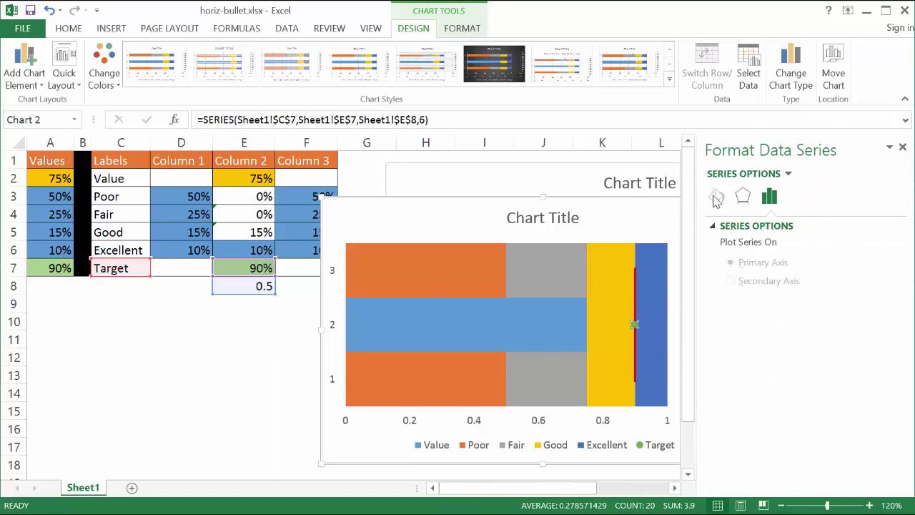
{"action": "left_click", "coordinate": [716, 196]}
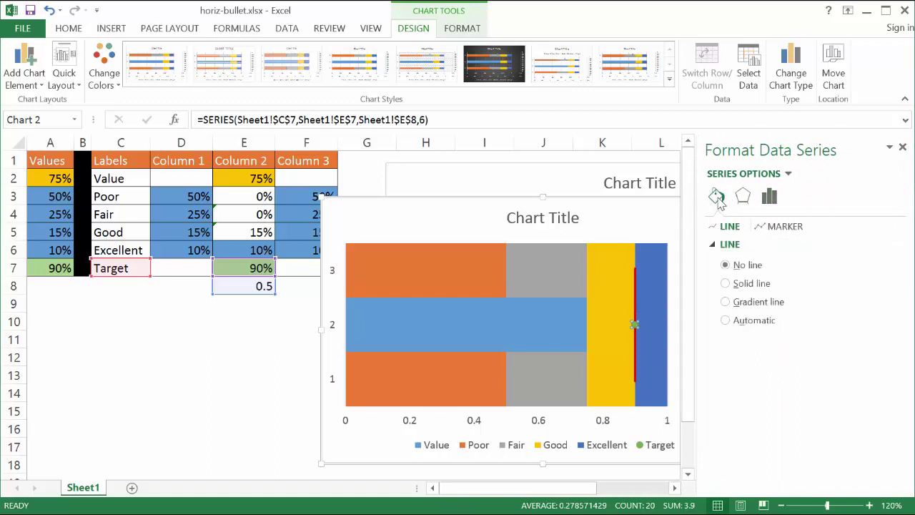
{"action": "left_click", "coordinate": [783, 228]}
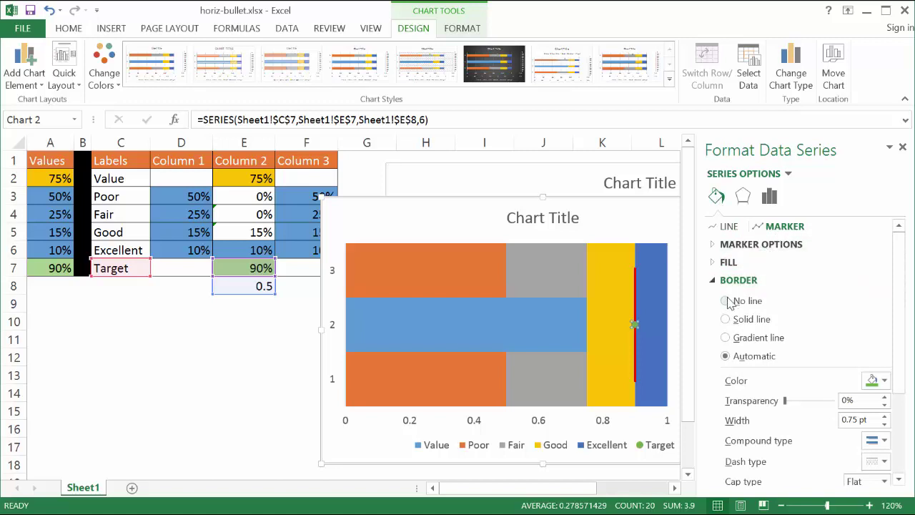
{"action": "left_click", "coordinate": [718, 245]}
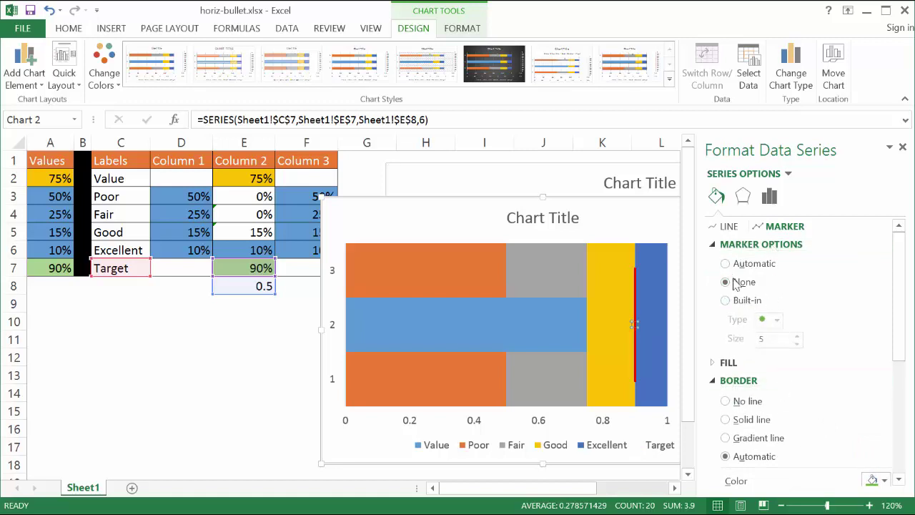
{"action": "left_click", "coordinate": [904, 148]}
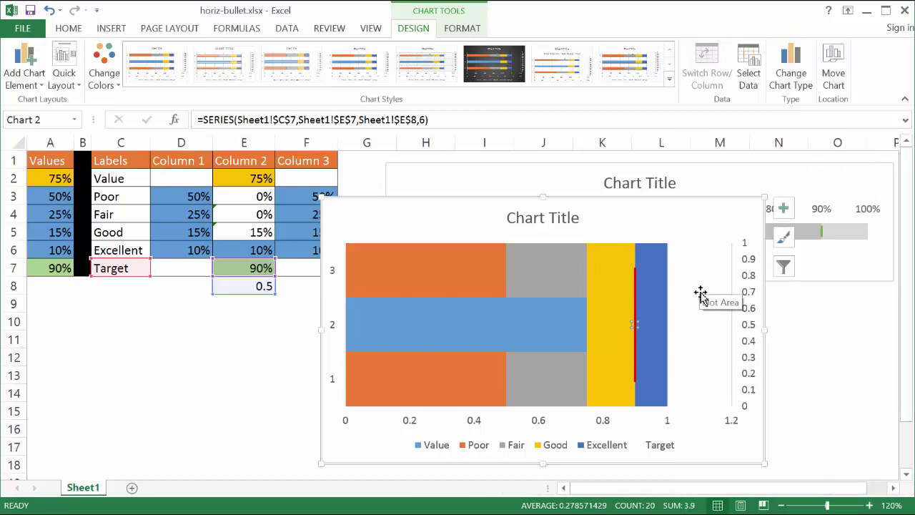
Delete the secondary vertical axis from the new chart.
{"action": "left_click", "coordinate": [753, 267]}
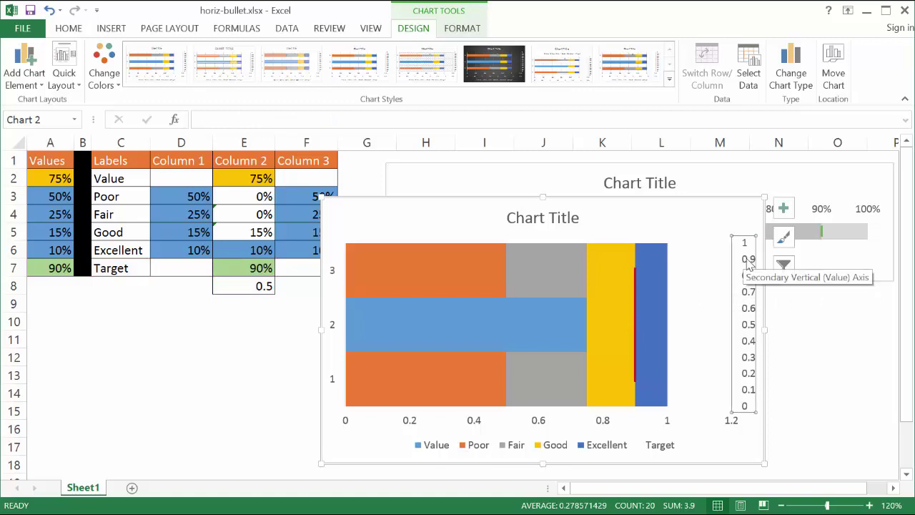
{"action": "key", "text": "Delete"}
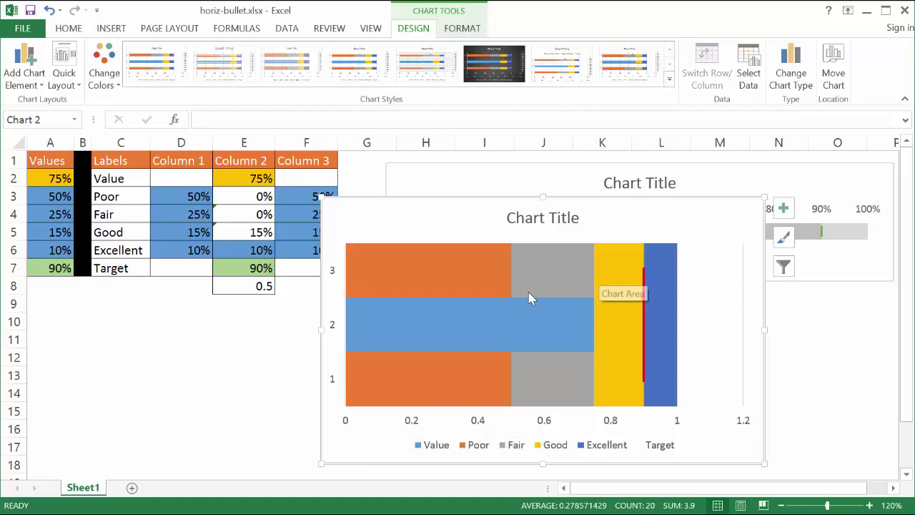
{"action": "left_click", "coordinate": [785, 209]}
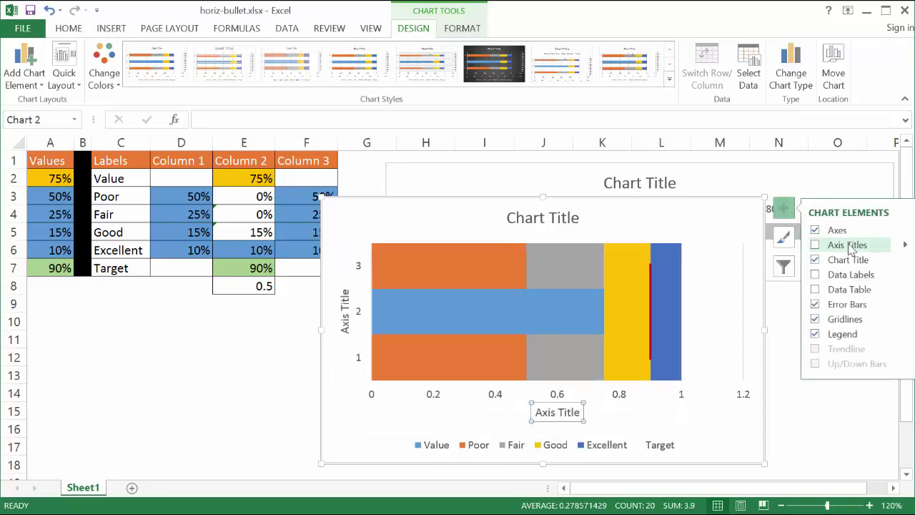
{"action": "left_click", "coordinate": [906, 246]}
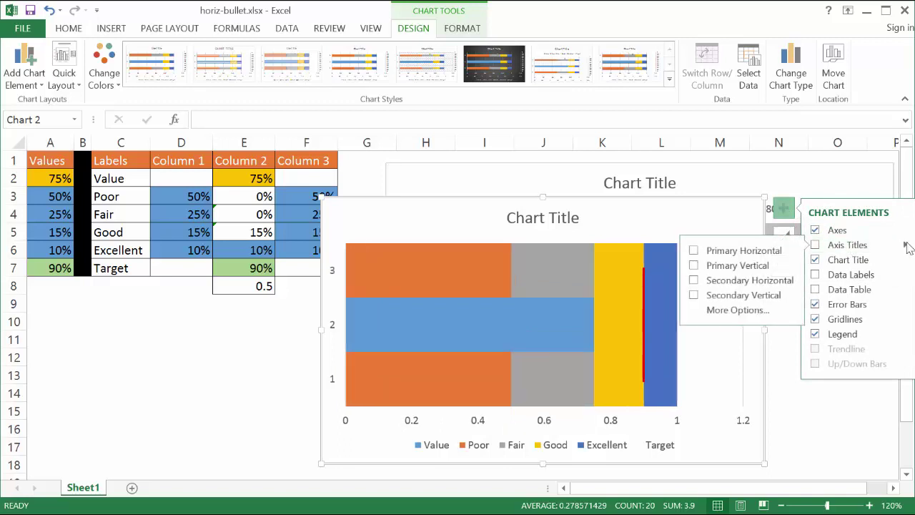
{"action": "left_click", "coordinate": [693, 280]}
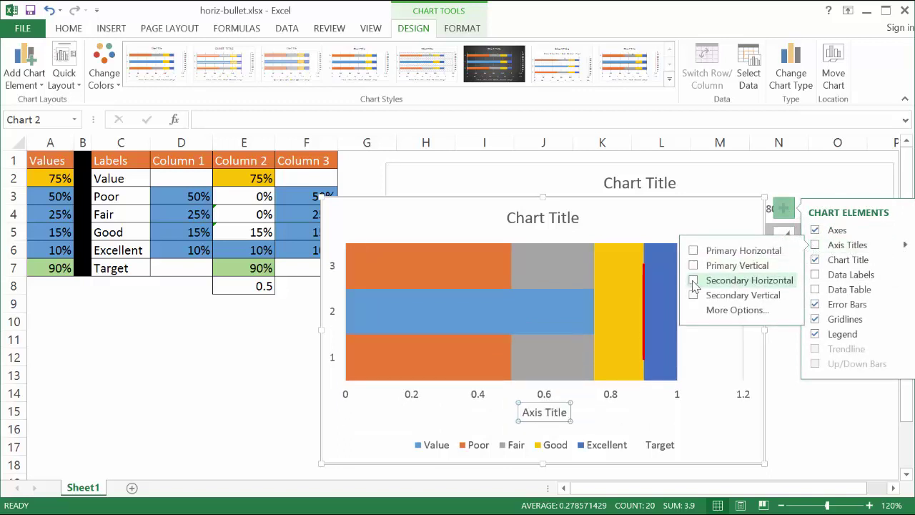
{"action": "left_click", "coordinate": [693, 282]}
{"action": "left_click", "coordinate": [693, 281]}
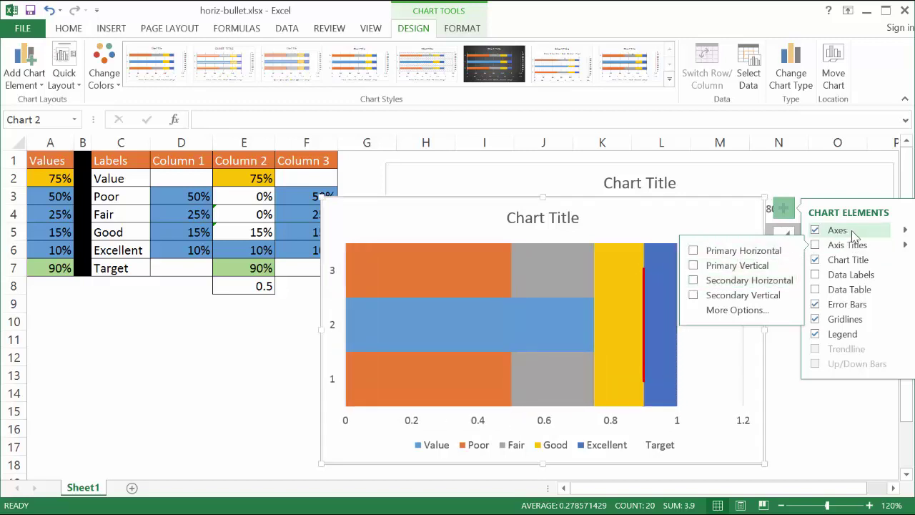
Show the new chart's secondary horizontal axis and delete its primary horizontal axis.
{"action": "left_click", "coordinate": [693, 266]}
{"action": "left_click", "coordinate": [693, 266]}
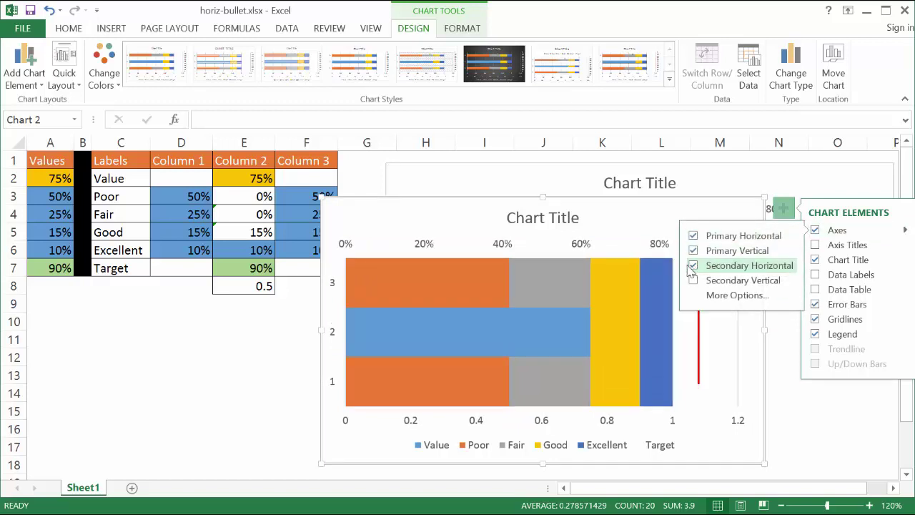
{"action": "left_click", "coordinate": [581, 247]}
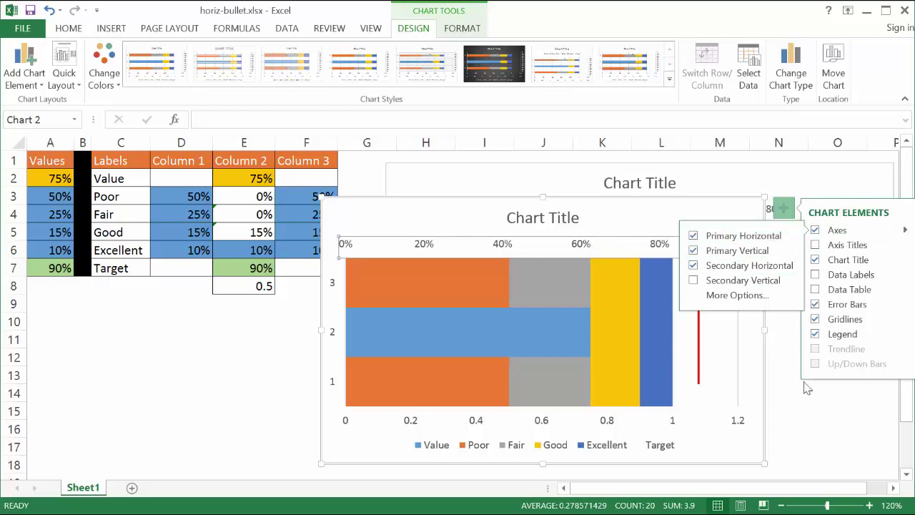
{"action": "left_click", "coordinate": [862, 417]}
{"action": "left_click", "coordinate": [561, 246]}
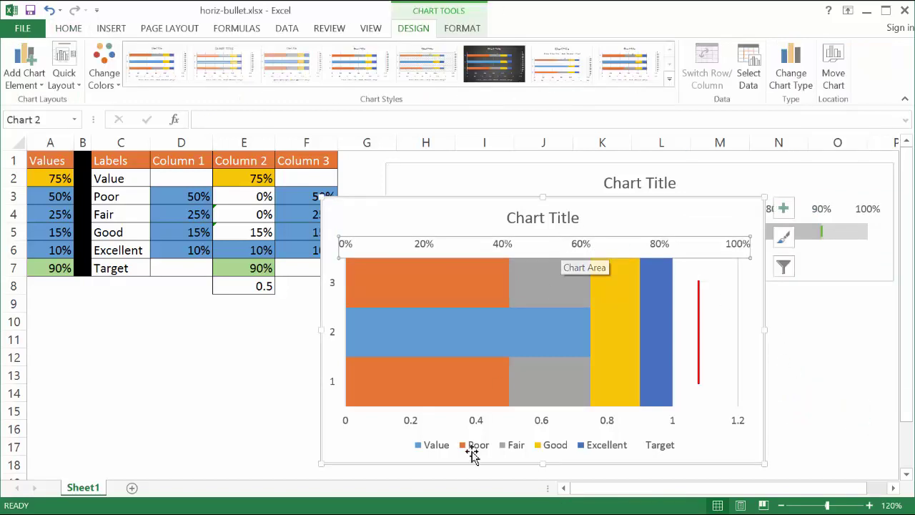
{"action": "left_click", "coordinate": [476, 424]}
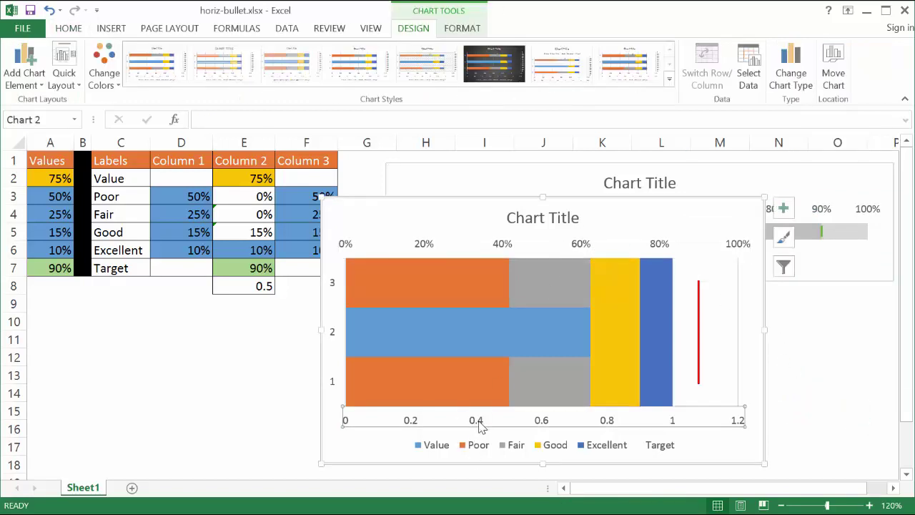
{"action": "key", "text": "Delete"}
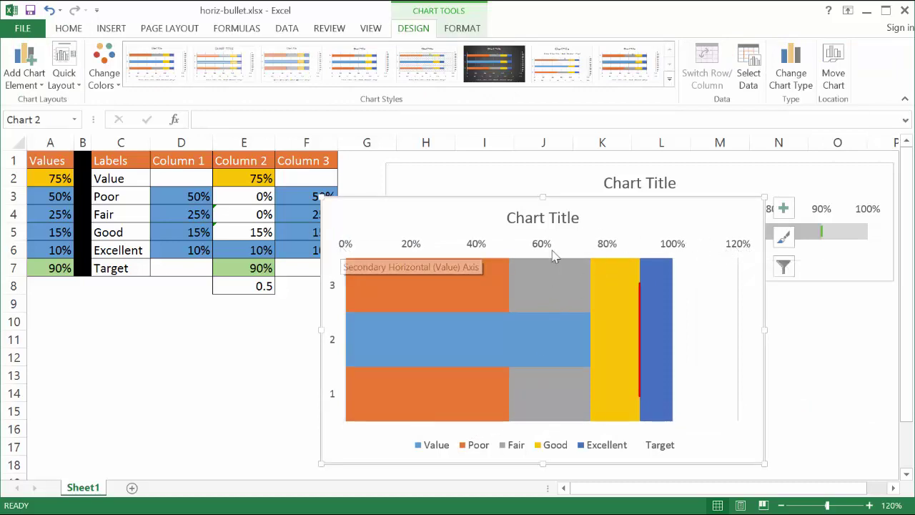
Set the secondary horizontal axis's maximum bound to 1.
{"action": "left_click", "coordinate": [606, 247]}
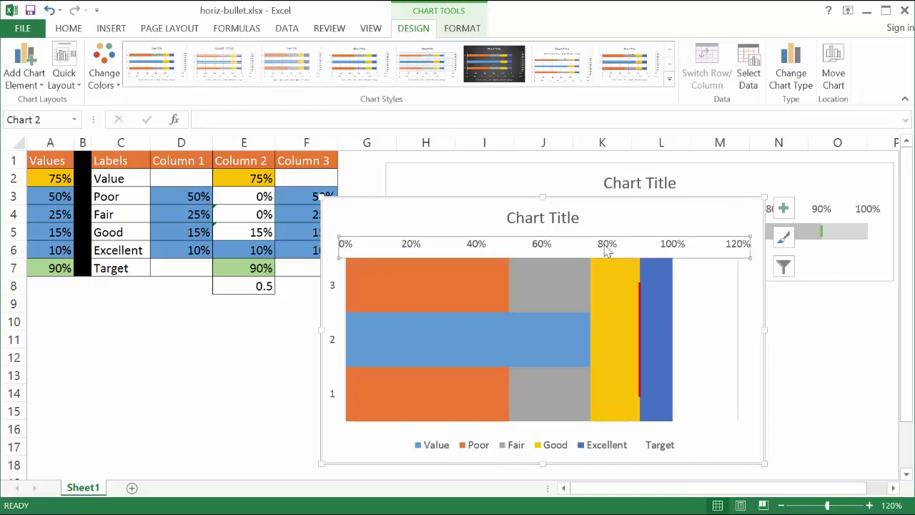
{"action": "right_click", "coordinate": [607, 248]}
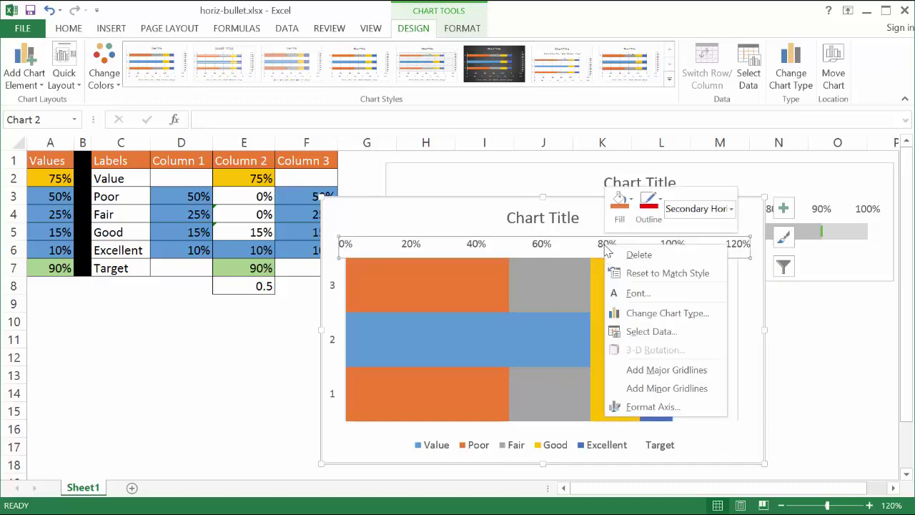
{"action": "left_click", "coordinate": [674, 408]}
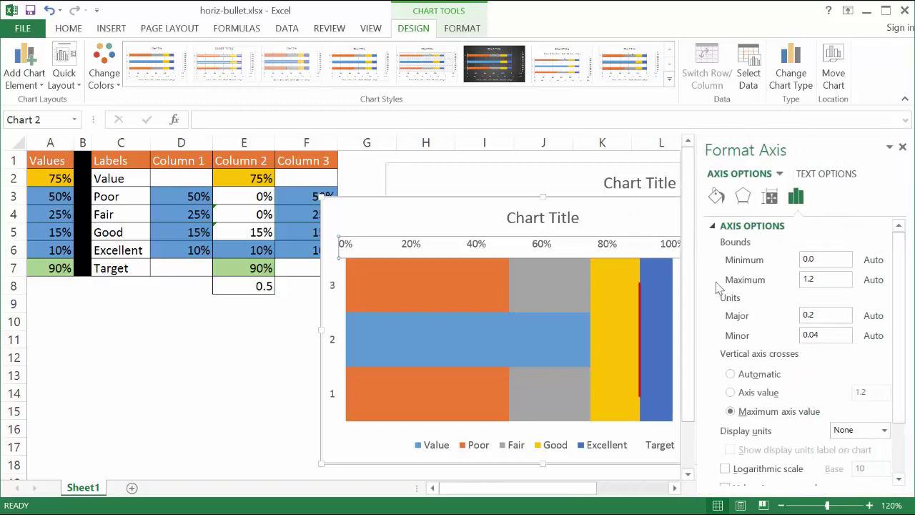
{"action": "left_click_drag", "start_coordinate": [824, 279], "coordinate": [783, 284]}
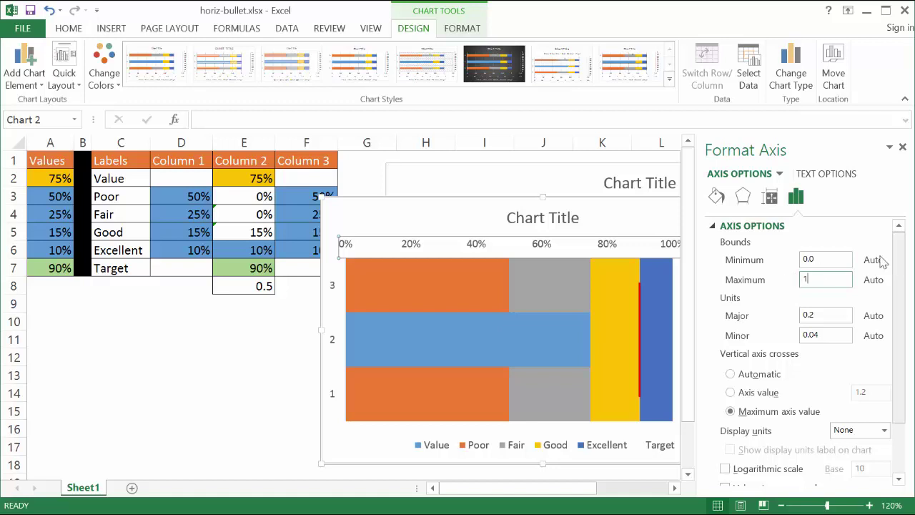
{"action": "left_click", "coordinate": [903, 148]}
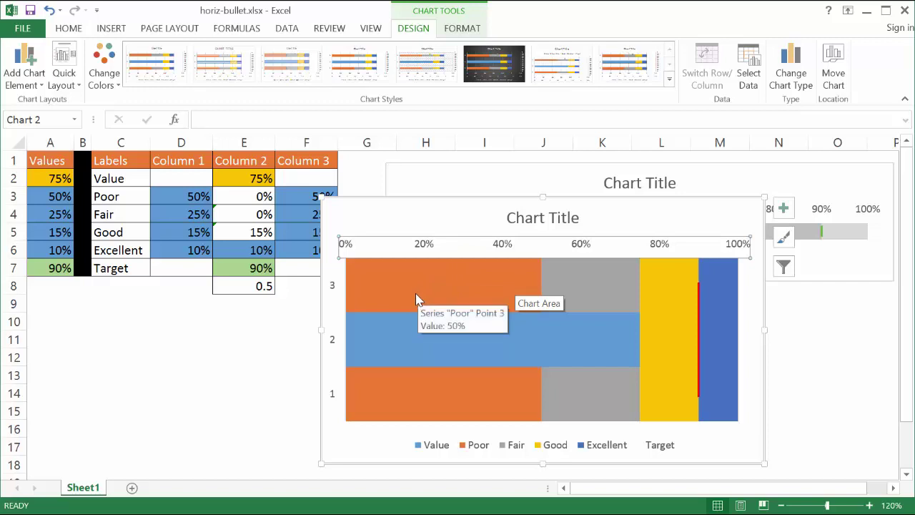
Fill the Poor series with dark gray and the Fair series with a medium gray.
{"action": "left_click", "coordinate": [408, 286]}
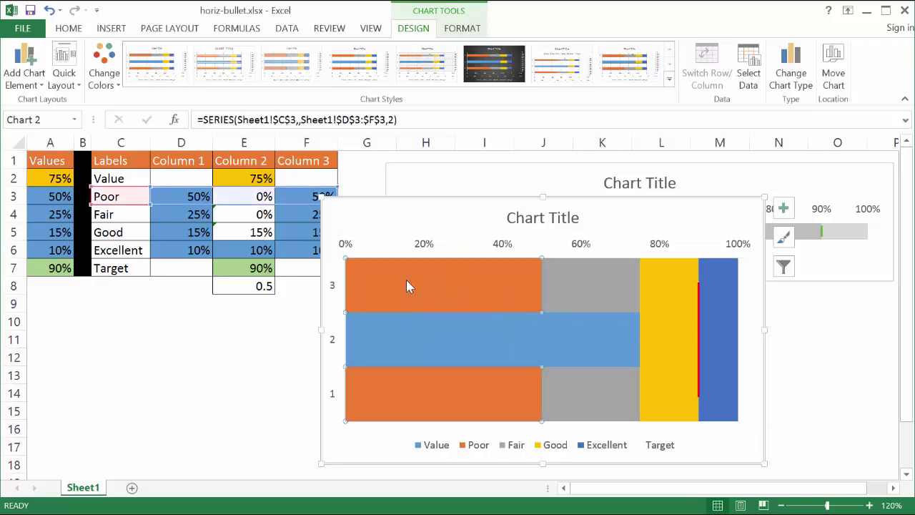
{"action": "right_click", "coordinate": [406, 280]}
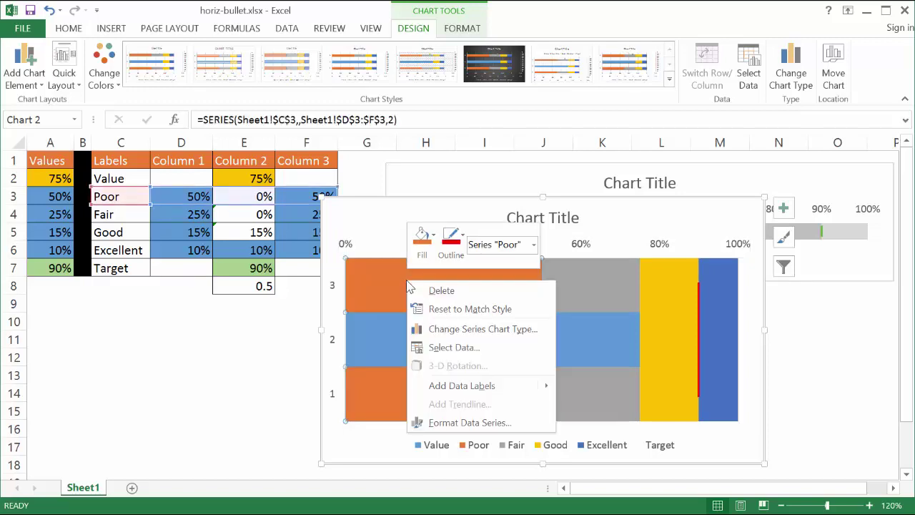
{"action": "left_click", "coordinate": [436, 243]}
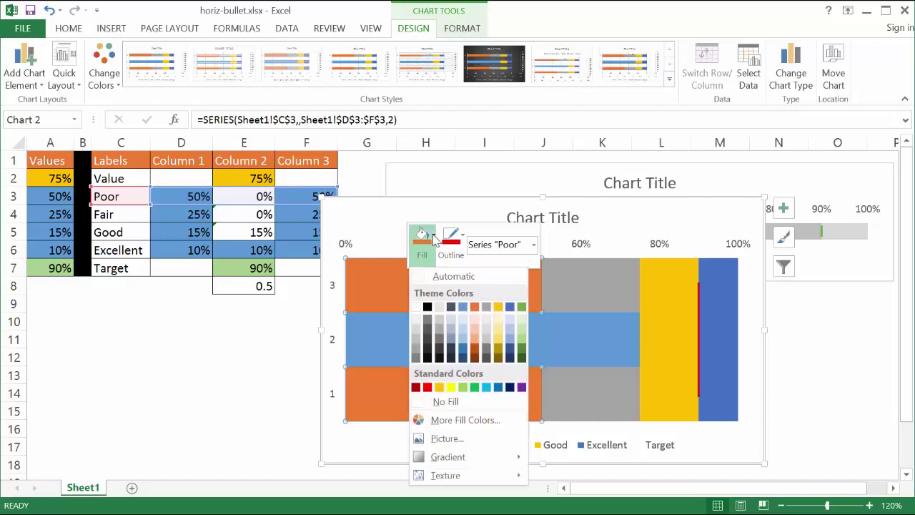
{"action": "left_click", "coordinate": [417, 359]}
{"action": "left_click", "coordinate": [576, 290]}
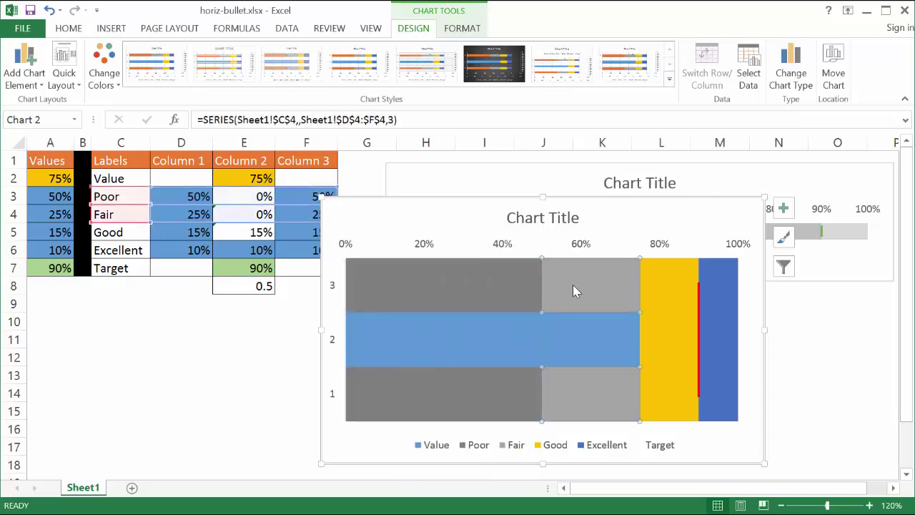
{"action": "right_click", "coordinate": [576, 288]}
{"action": "left_click", "coordinate": [588, 246]}
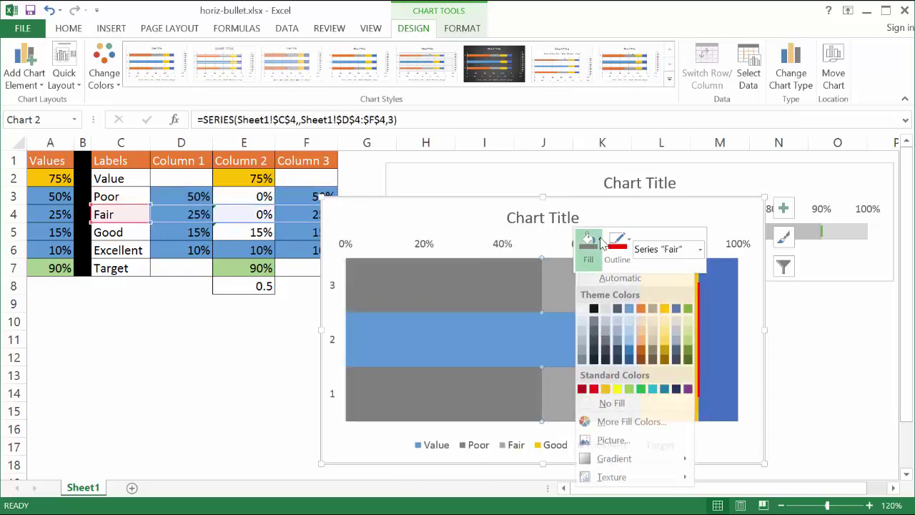
{"action": "left_click", "coordinate": [583, 358]}
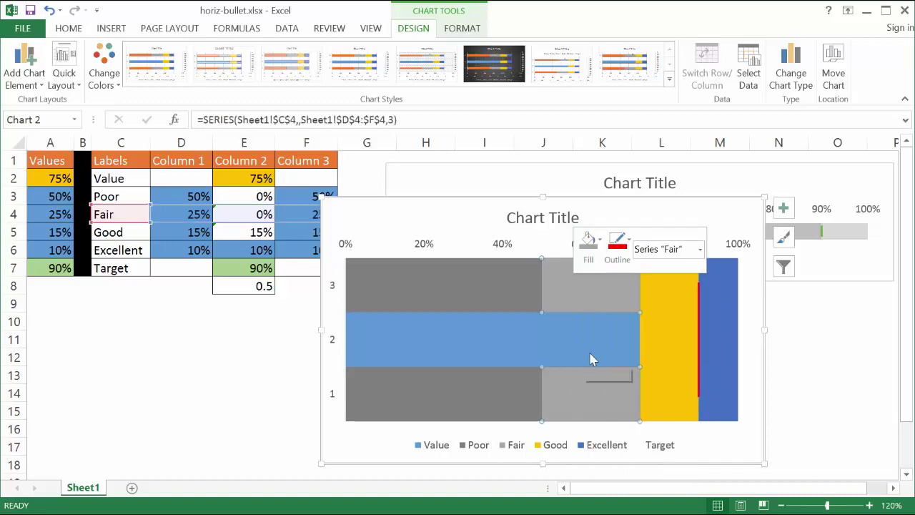
Fill the Good series with light gray and the Excellent series with a still lighter gray.
{"action": "left_click", "coordinate": [662, 312]}
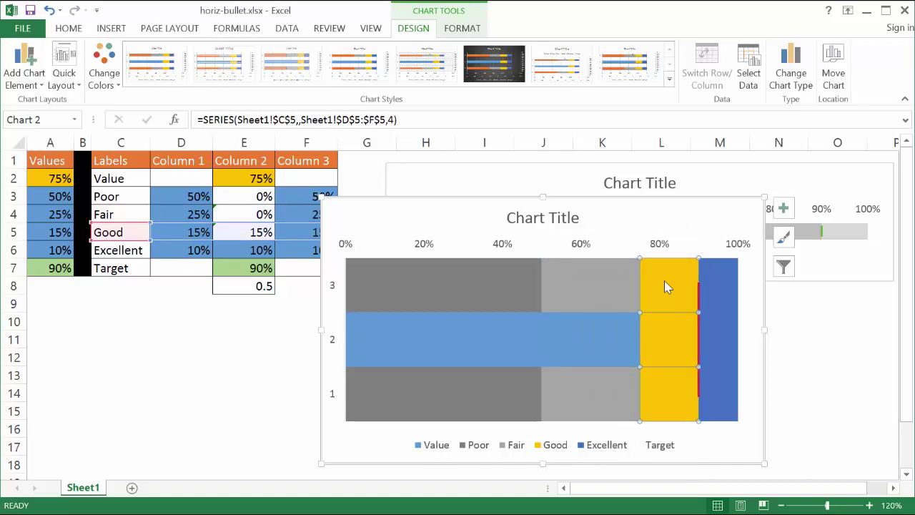
{"action": "right_click", "coordinate": [665, 281]}
{"action": "left_click", "coordinate": [683, 250]}
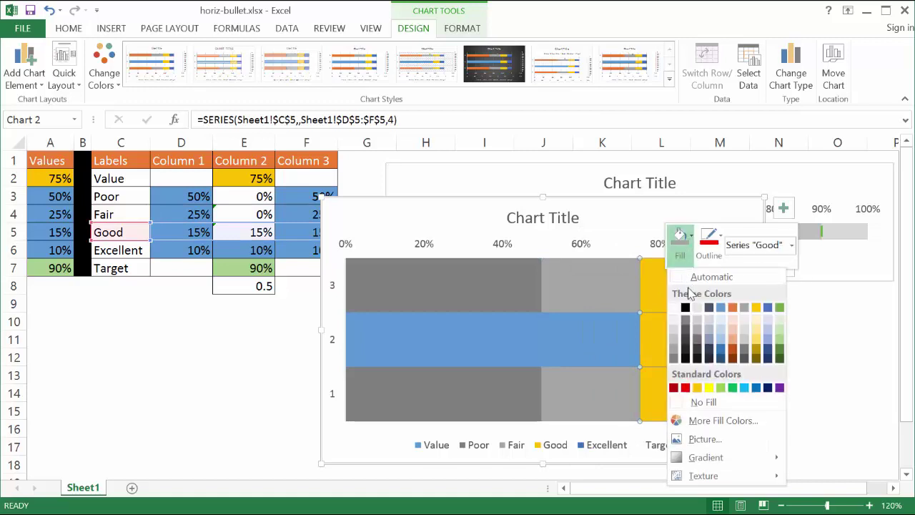
{"action": "left_click", "coordinate": [675, 335]}
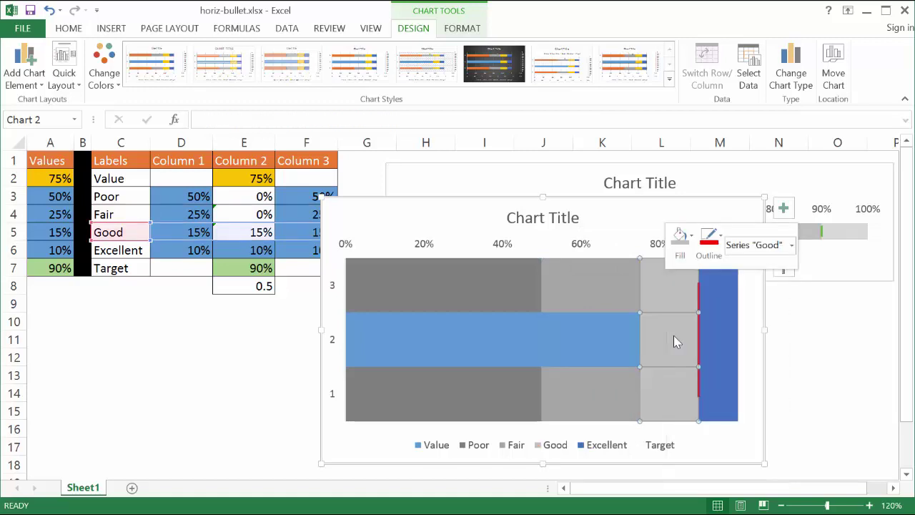
{"action": "left_click", "coordinate": [718, 318]}
{"action": "right_click", "coordinate": [719, 299]}
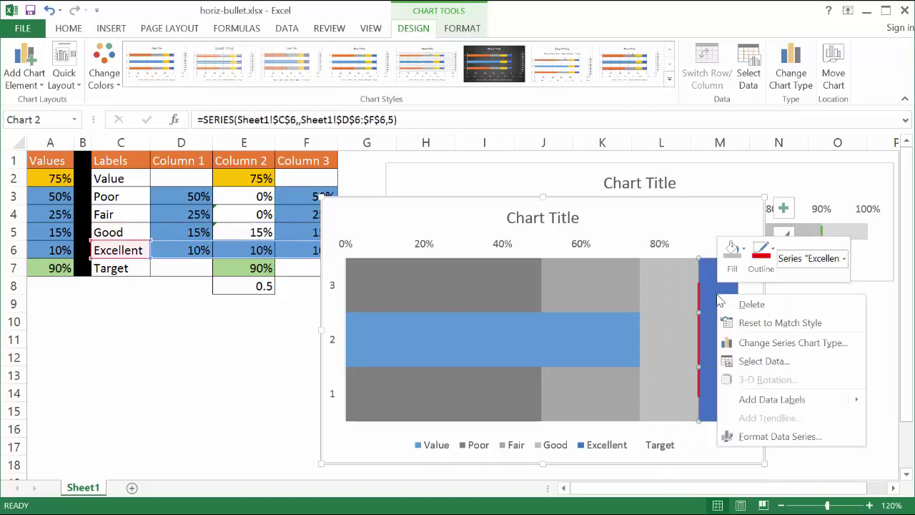
{"action": "left_click", "coordinate": [732, 250]}
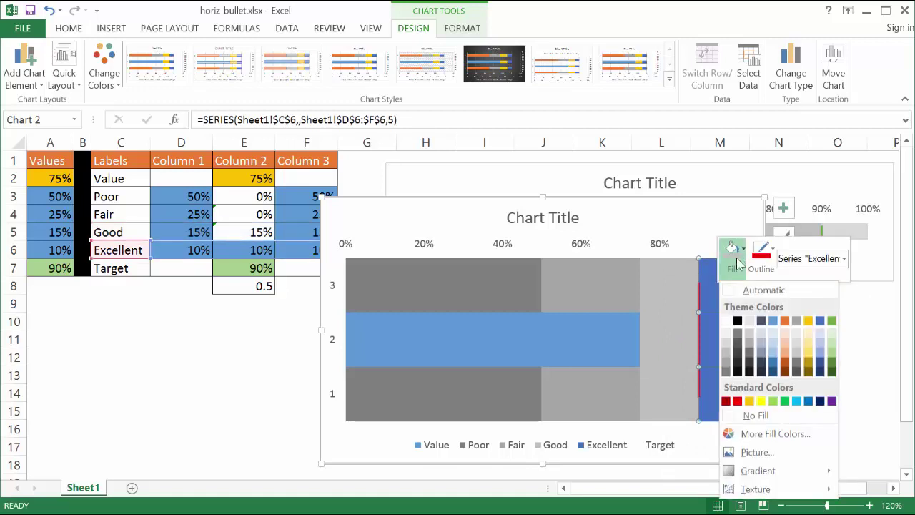
{"action": "left_click", "coordinate": [727, 346]}
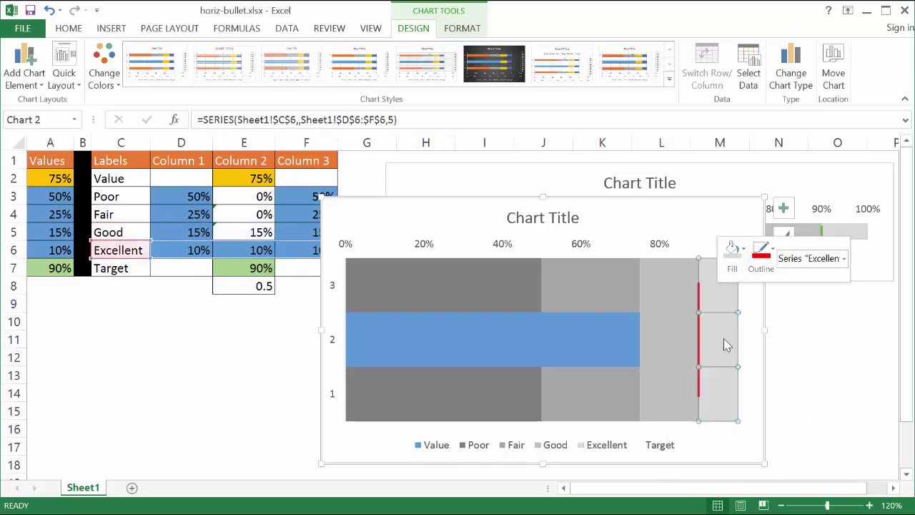
{"action": "left_click", "coordinate": [810, 348]}
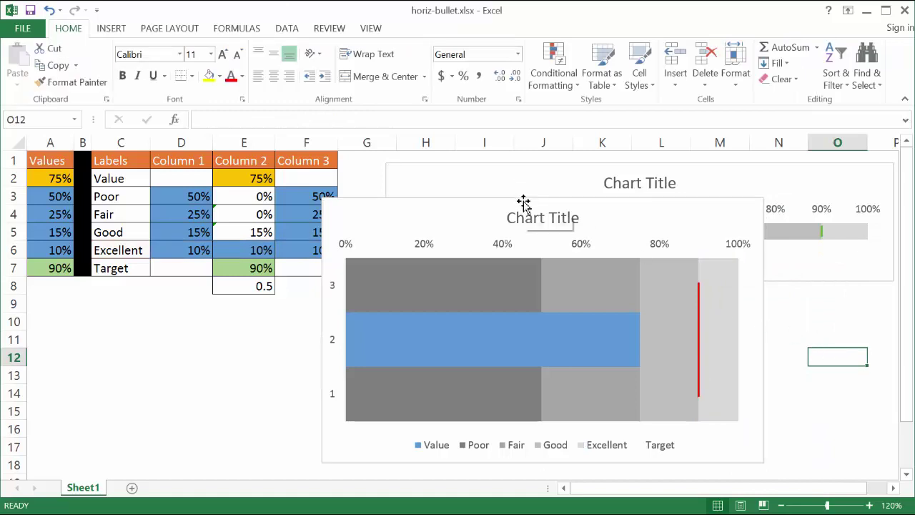
Fill the Value series bar with black.
{"action": "left_click", "coordinate": [419, 340]}
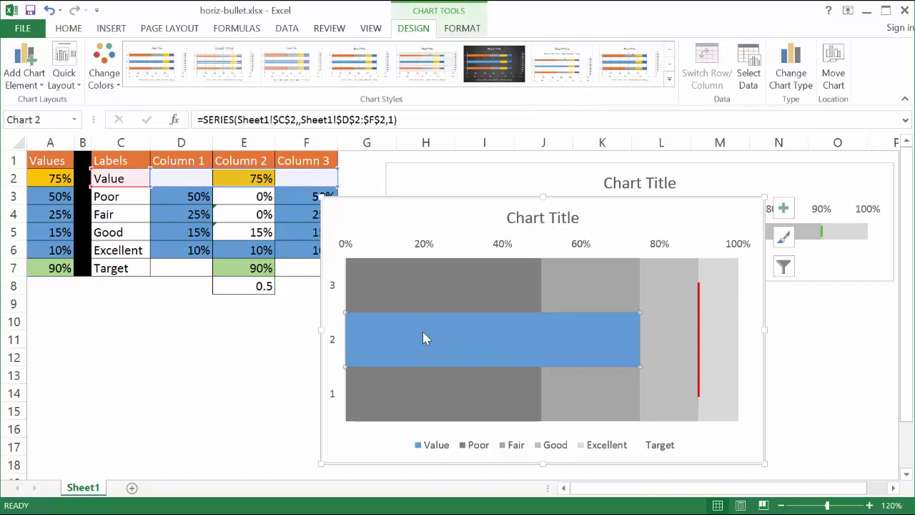
{"action": "right_click", "coordinate": [434, 343]}
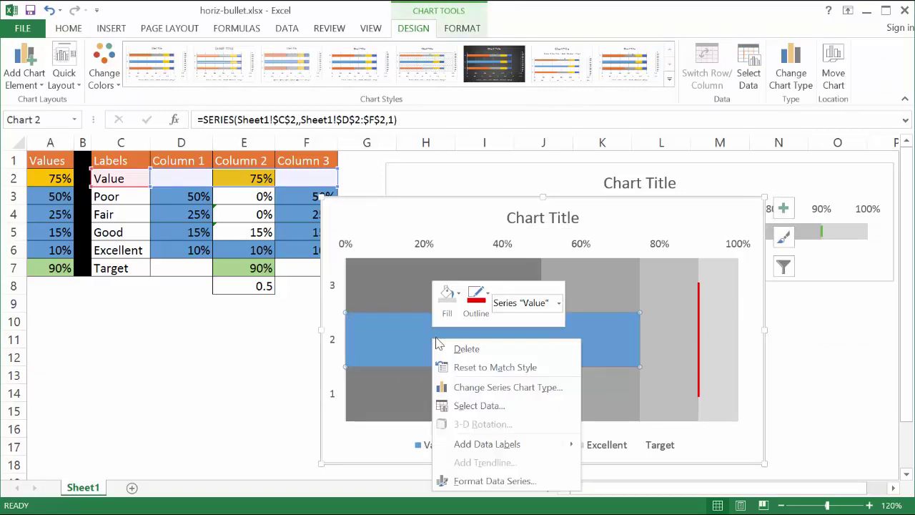
{"action": "left_click", "coordinate": [448, 297]}
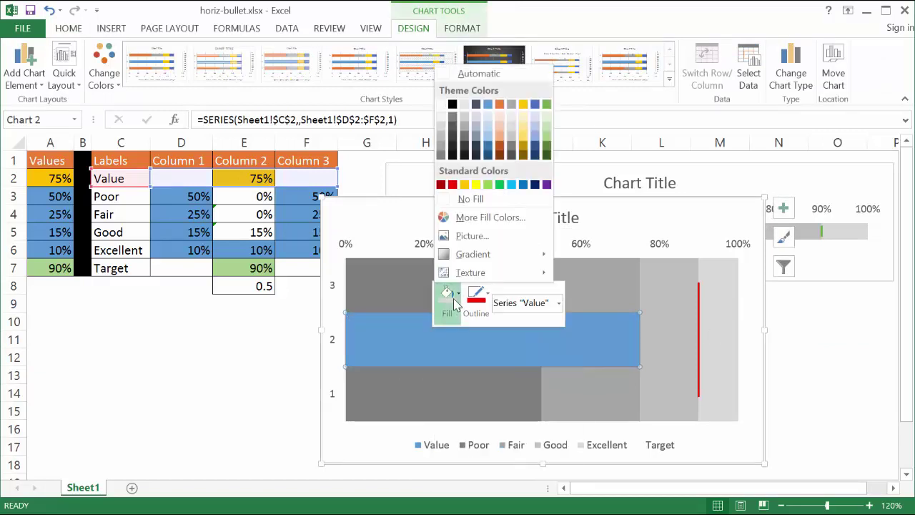
{"action": "left_click", "coordinate": [452, 104]}
Resize the new chart to span about rows 11 to 18 and reach column O, and delete its vertical axis.
{"action": "left_click", "coordinate": [544, 196]}
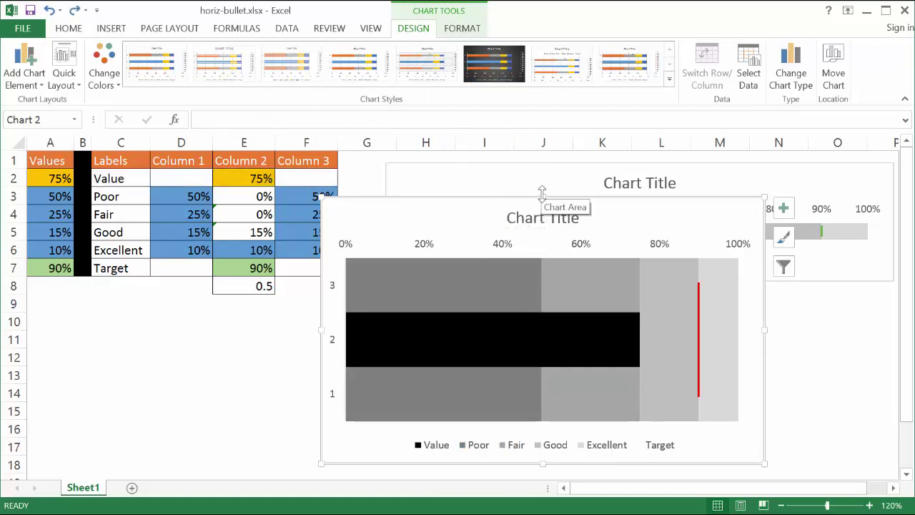
{"action": "left_click_drag", "start_coordinate": [543, 194], "coordinate": [551, 331]}
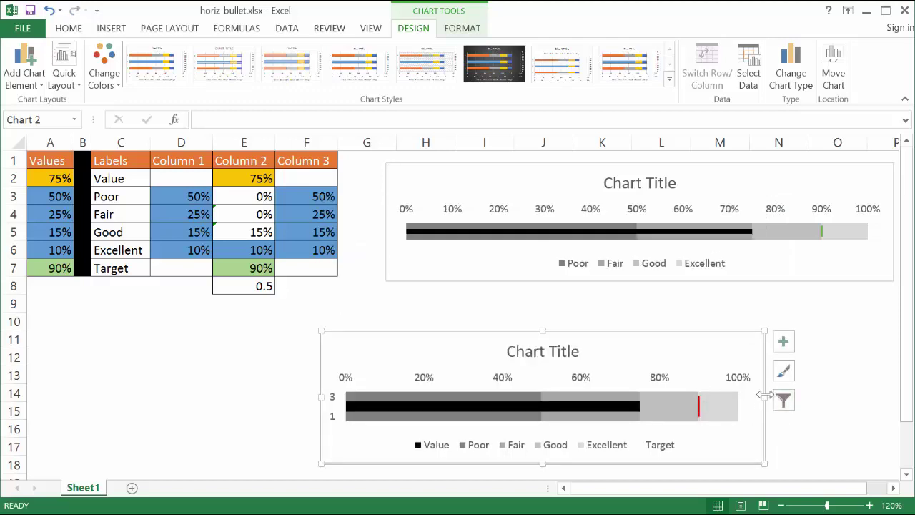
{"action": "left_click_drag", "start_coordinate": [765, 395], "coordinate": [868, 394]}
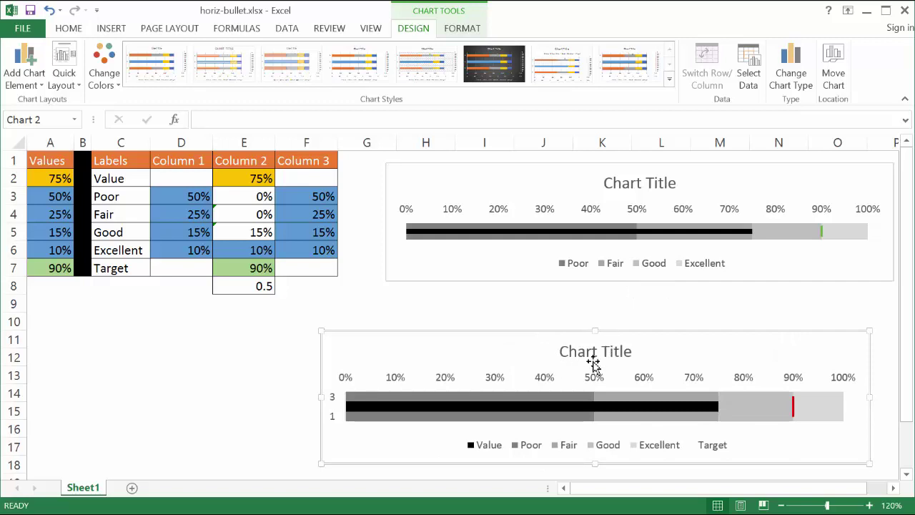
{"action": "left_click", "coordinate": [334, 405]}
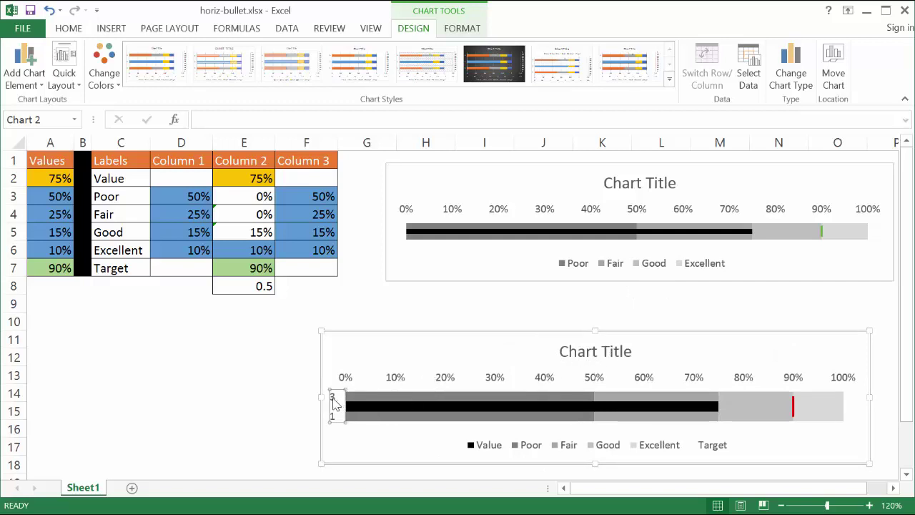
{"action": "key", "text": "Delete"}
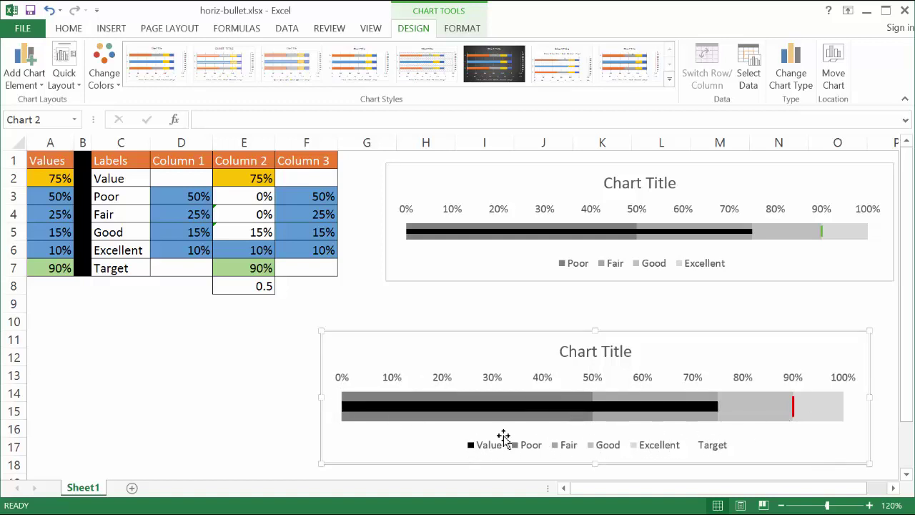
Remove the Target and Value entries from the lower chart's legend, keeping the Poor, Fair, Good and Excellent entries.
{"action": "left_click", "coordinate": [713, 446]}
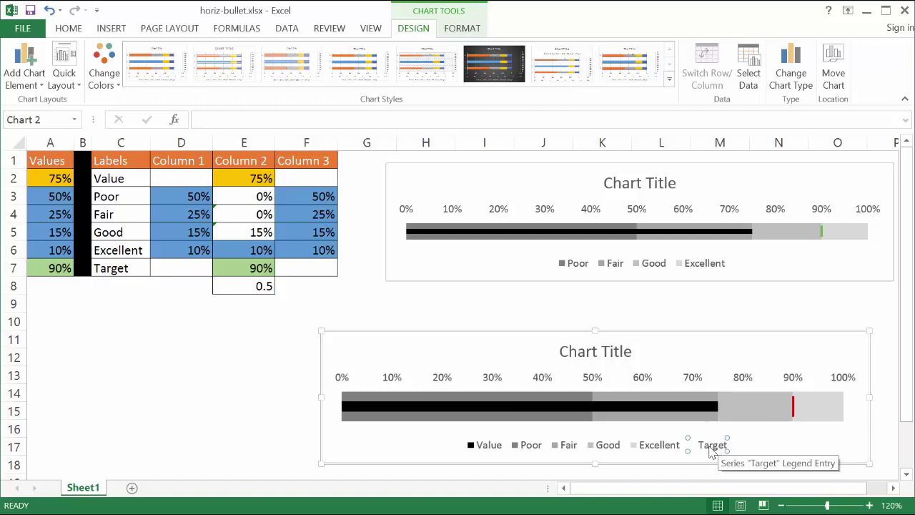
{"action": "left_click", "coordinate": [675, 453]}
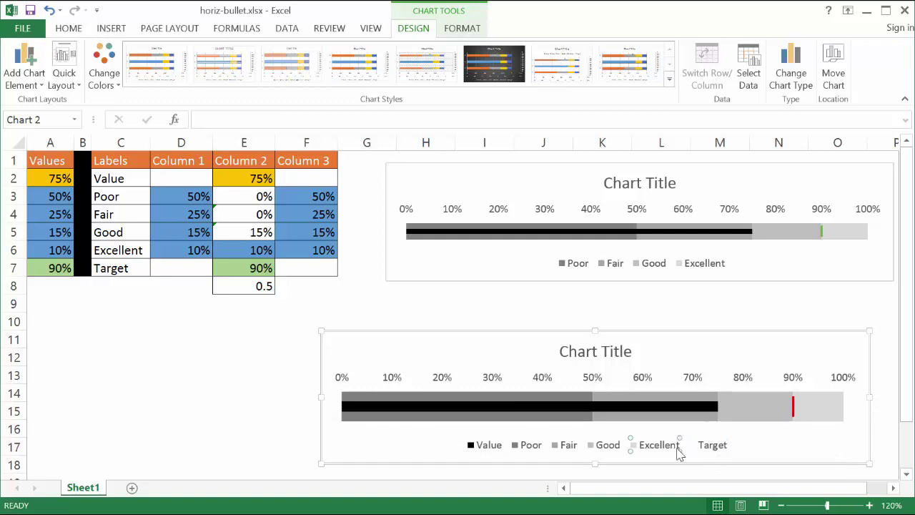
{"action": "left_click", "coordinate": [713, 449]}
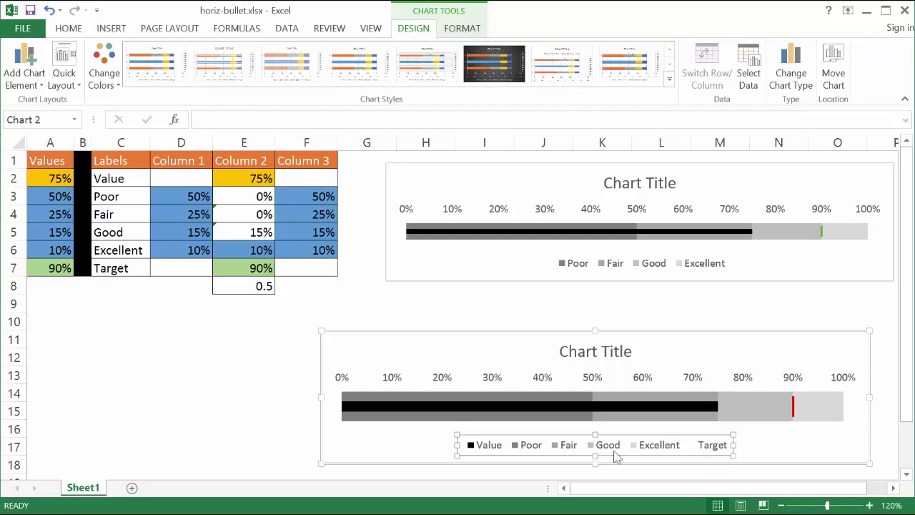
{"action": "left_click", "coordinate": [714, 449]}
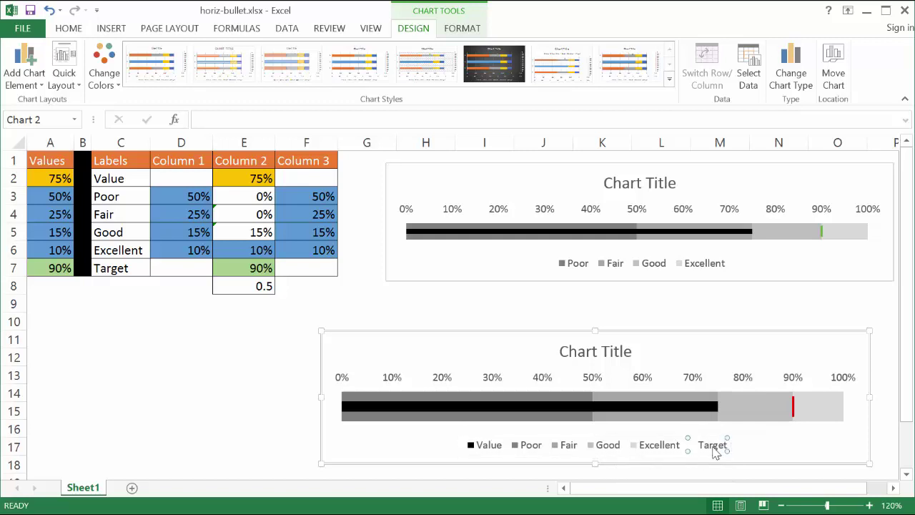
{"action": "key", "text": "Delete"}
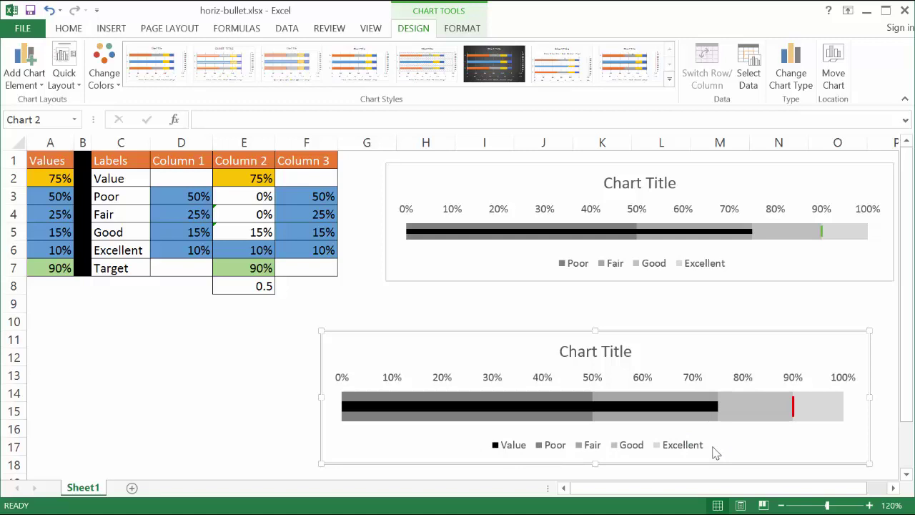
{"action": "left_click", "coordinate": [508, 449]}
{"action": "left_click", "coordinate": [510, 449]}
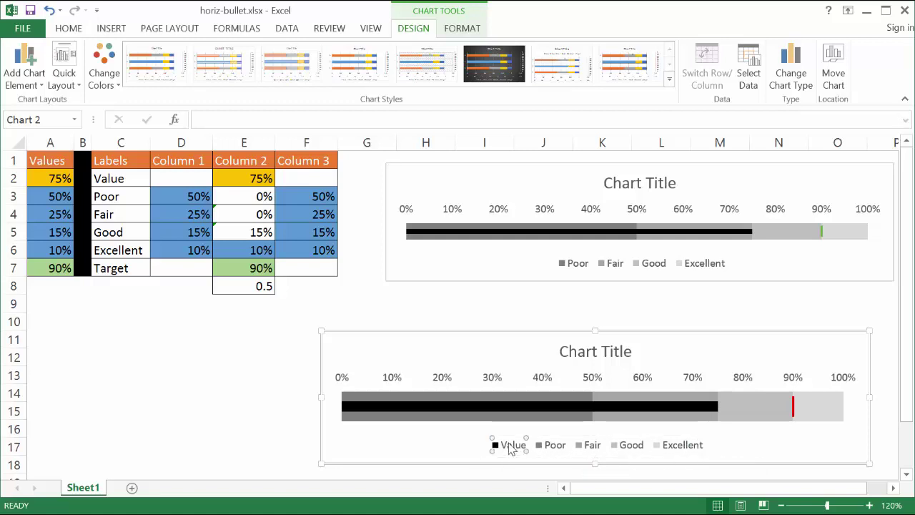
{"action": "key", "text": "Delete"}
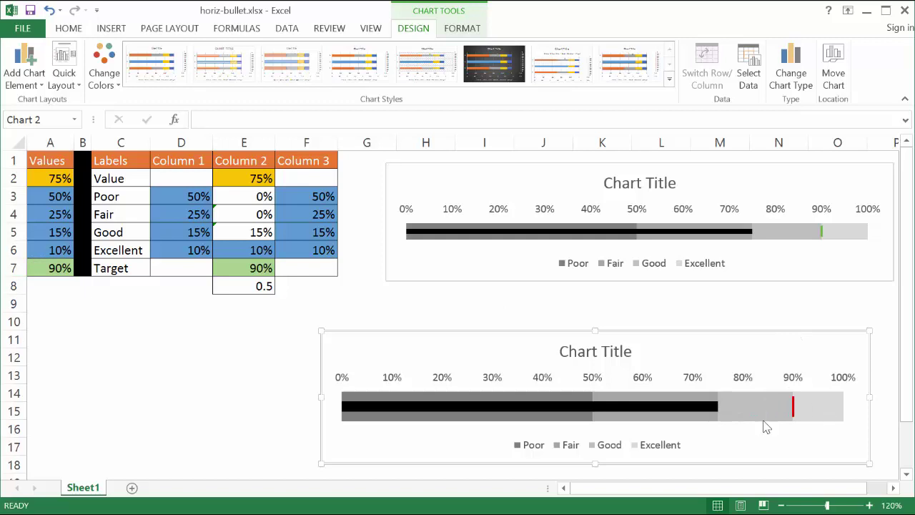
{"action": "mouse_move", "coordinate": [764, 423]}
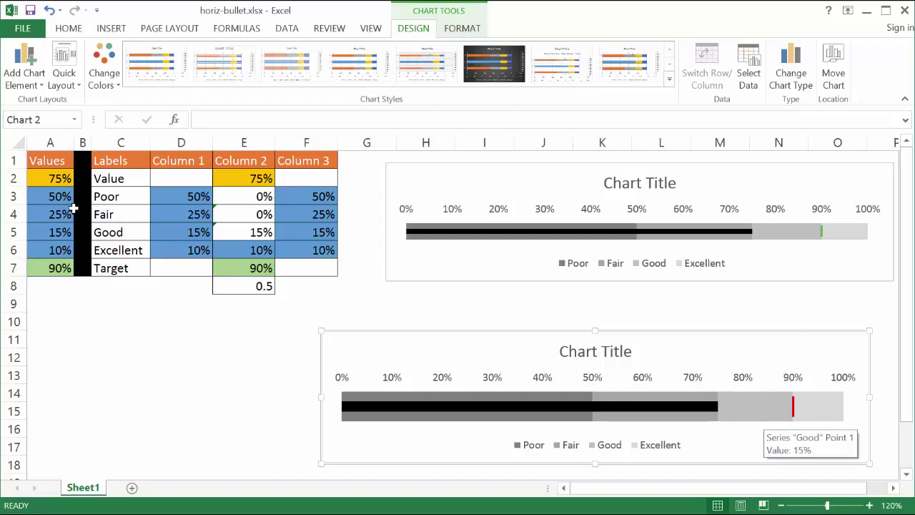
{"action": "left_click_drag", "start_coordinate": [53, 199], "coordinate": [51, 250]}
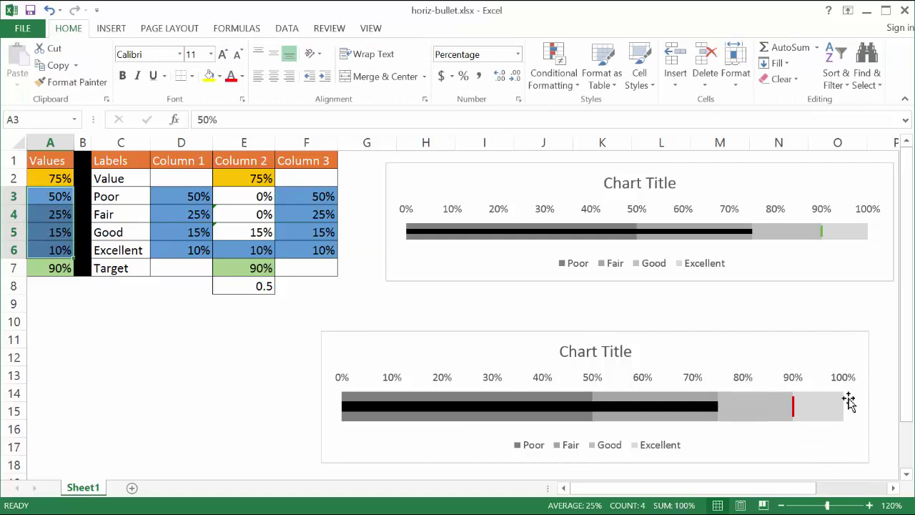
Change the lower chart's title to "Bullet Chart" and deselect the chart.
{"action": "left_click", "coordinate": [807, 354]}
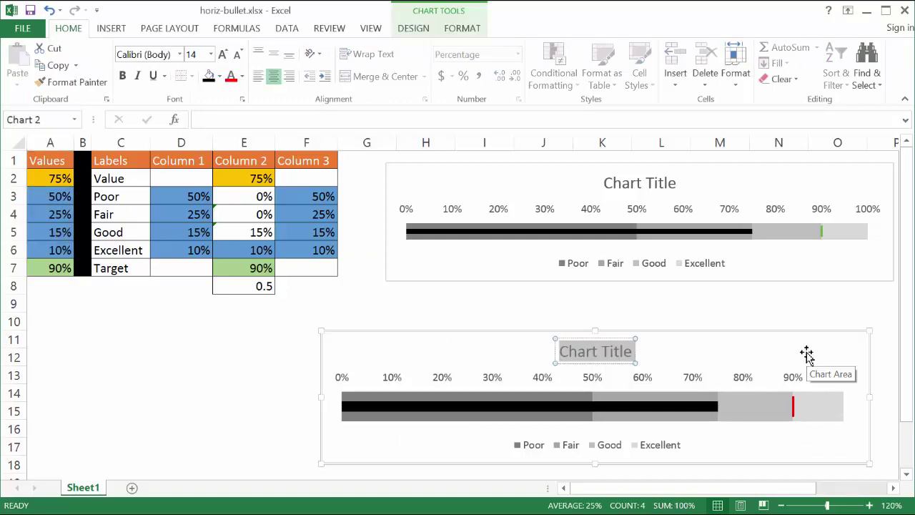
{"action": "type", "text": "Bu"}
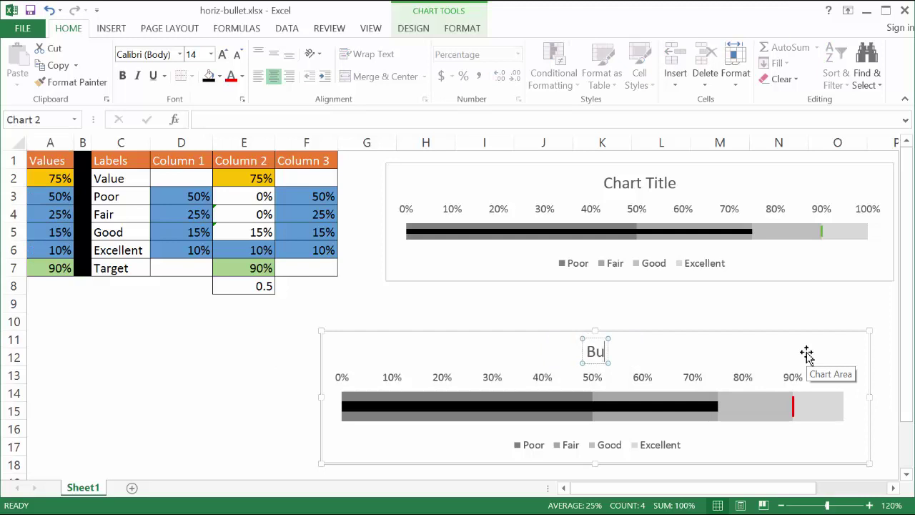
{"action": "type", "text": "llet Chart"}
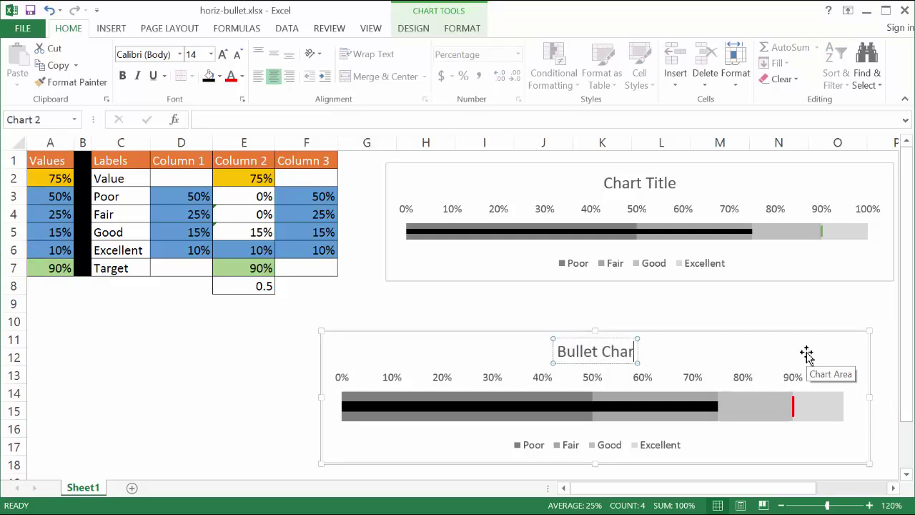
{"action": "left_click", "coordinate": [763, 321]}
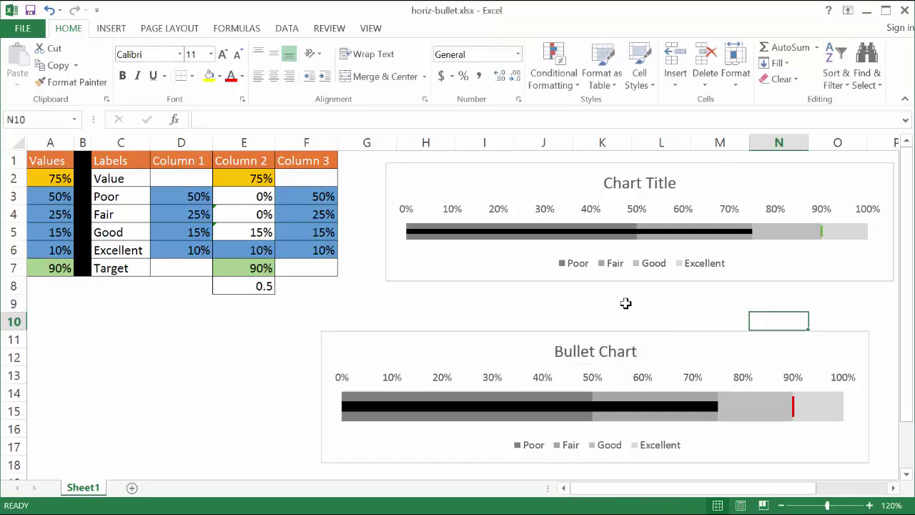